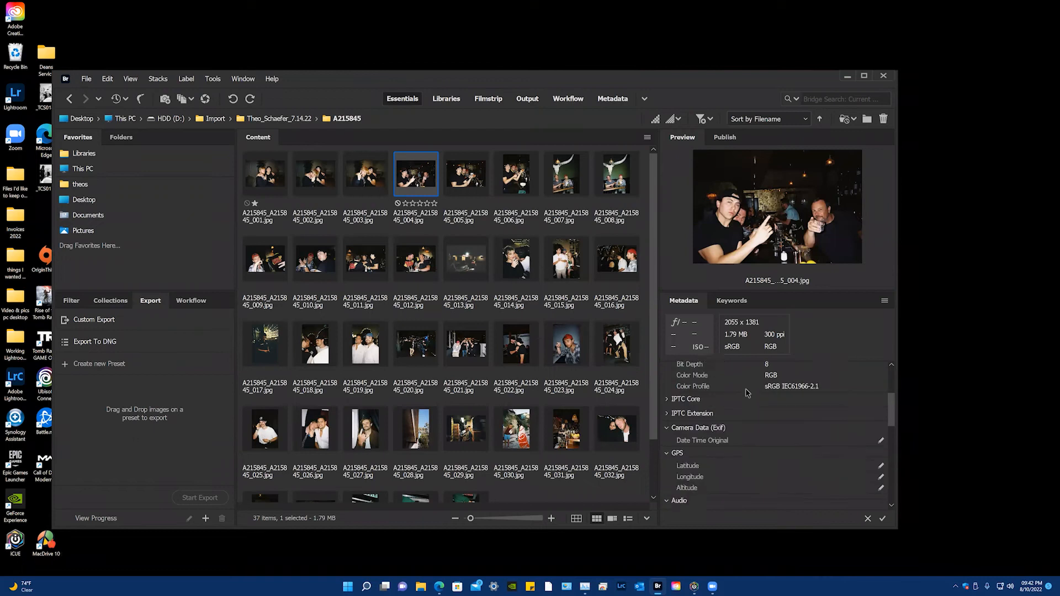
Step: Examine the file properties of A215845_A215845_004.jpg, including its dimensions, resolution and color profile
{"action": "scroll", "coordinate": [699, 432], "scroll_direction": "up", "scroll_amount": 2}
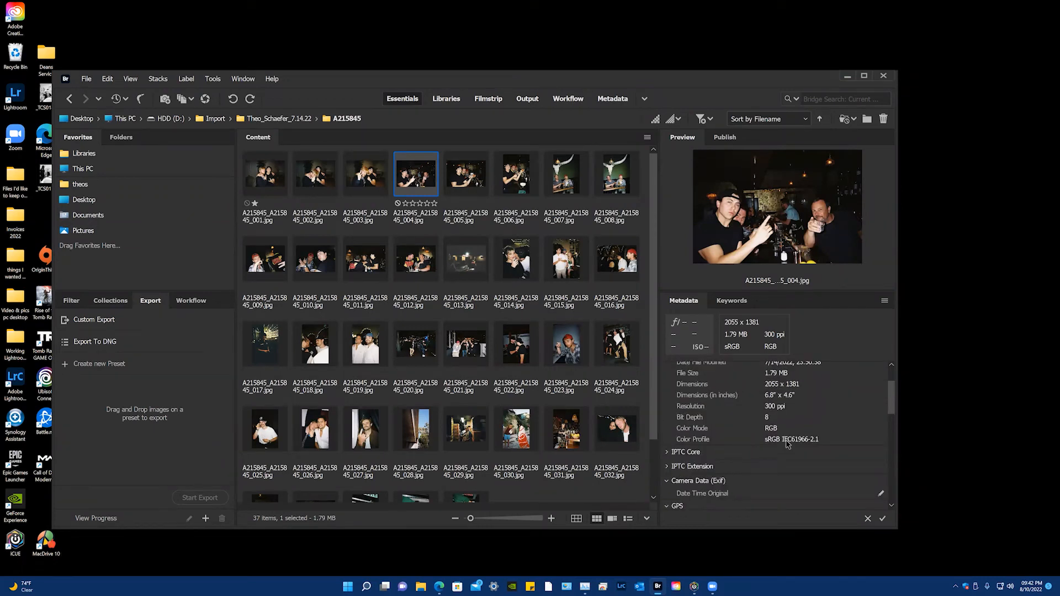
{"action": "scroll", "coordinate": [788, 447], "scroll_direction": "up", "scroll_amount": 2}
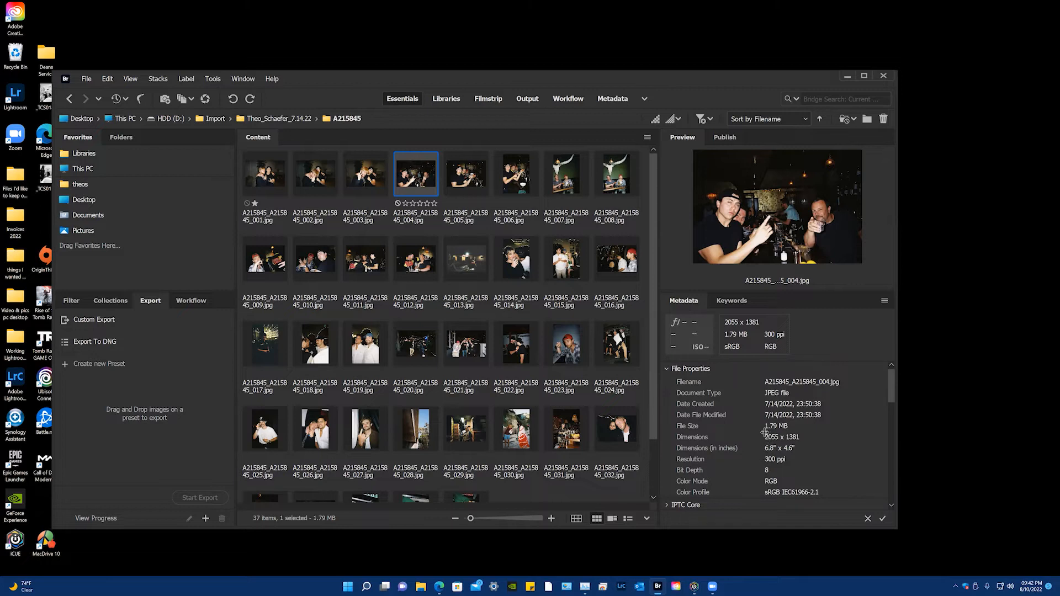
{"action": "scroll", "coordinate": [784, 436], "scroll_direction": "down", "scroll_amount": 5}
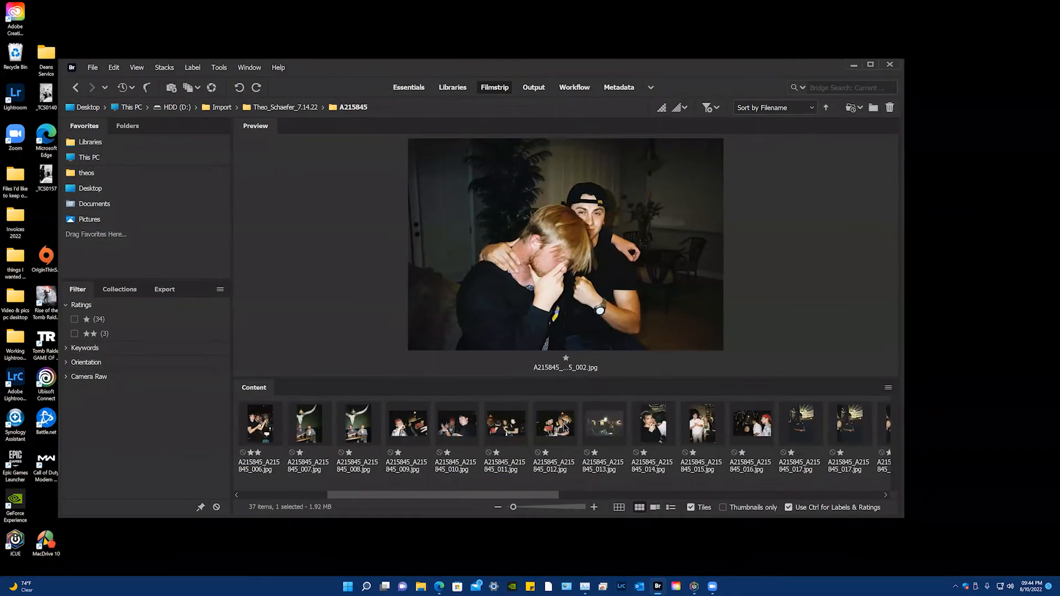
Step: Look through the photos in the filmstrip and filter the folder to the one-star and two-star ratings
{"action": "scroll", "coordinate": [564, 428], "scroll_direction": "down", "scroll_amount": 3}
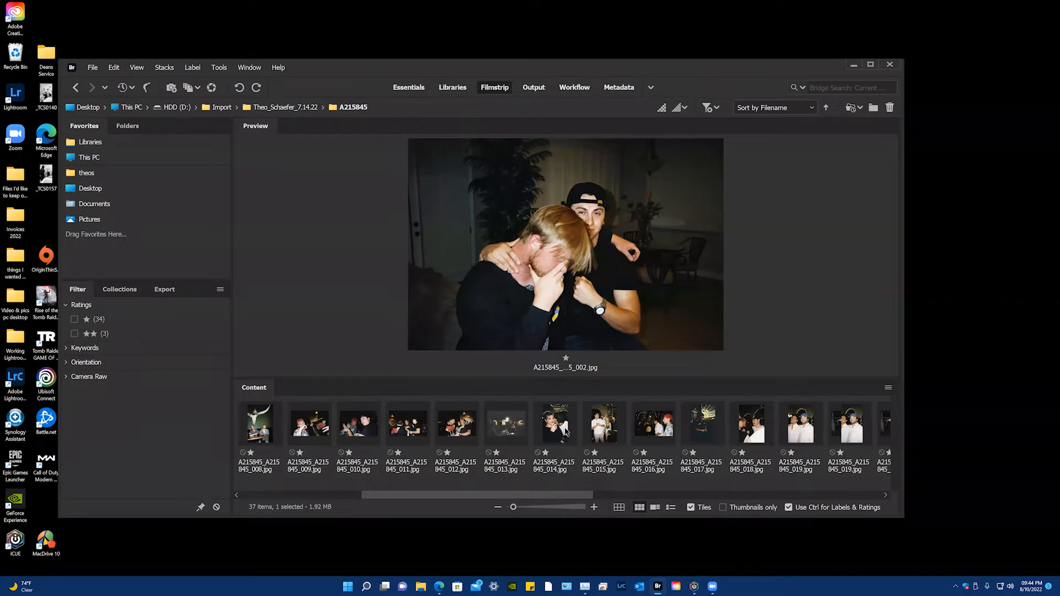
{"action": "scroll", "coordinate": [569, 430], "scroll_direction": "down", "scroll_amount": 2}
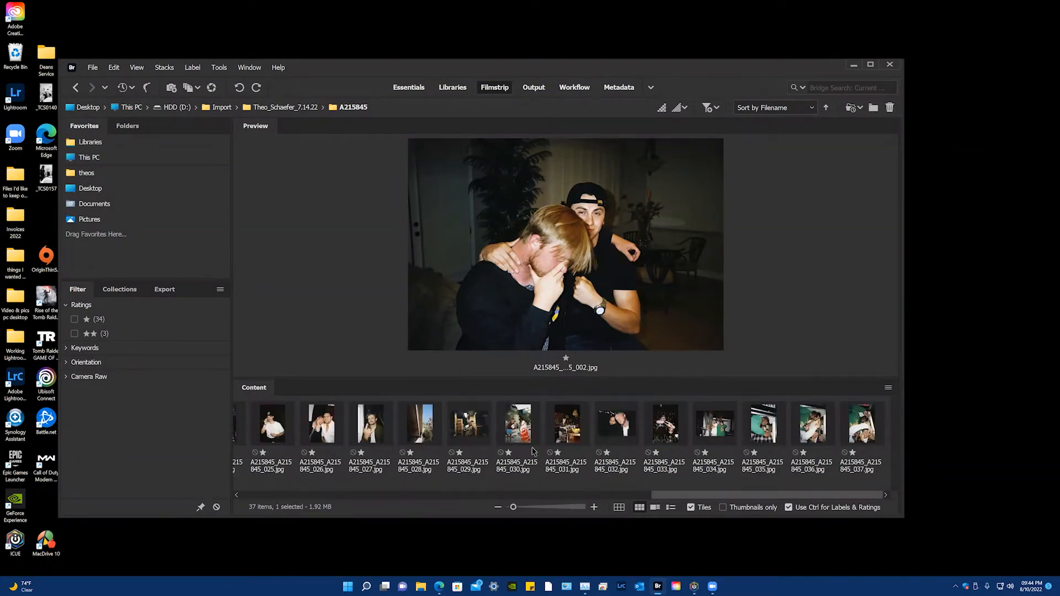
{"action": "scroll", "coordinate": [530, 450], "scroll_direction": "up", "scroll_amount": 4}
{"action": "scroll", "coordinate": [530, 439], "scroll_direction": "up", "scroll_amount": 2}
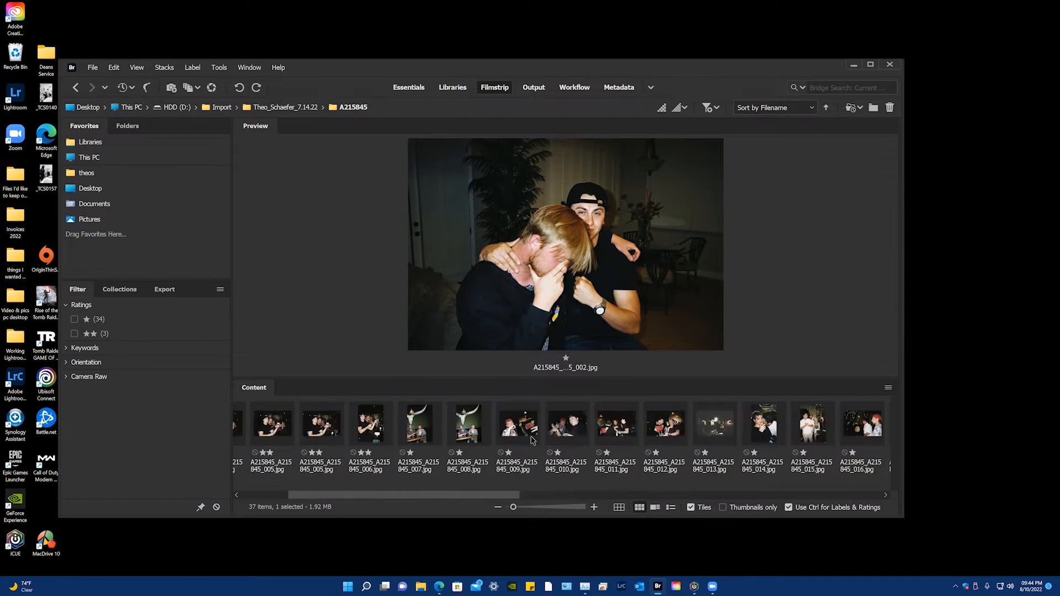
{"action": "left_click", "coordinate": [75, 320]}
{"action": "left_click", "coordinate": [74, 334]}
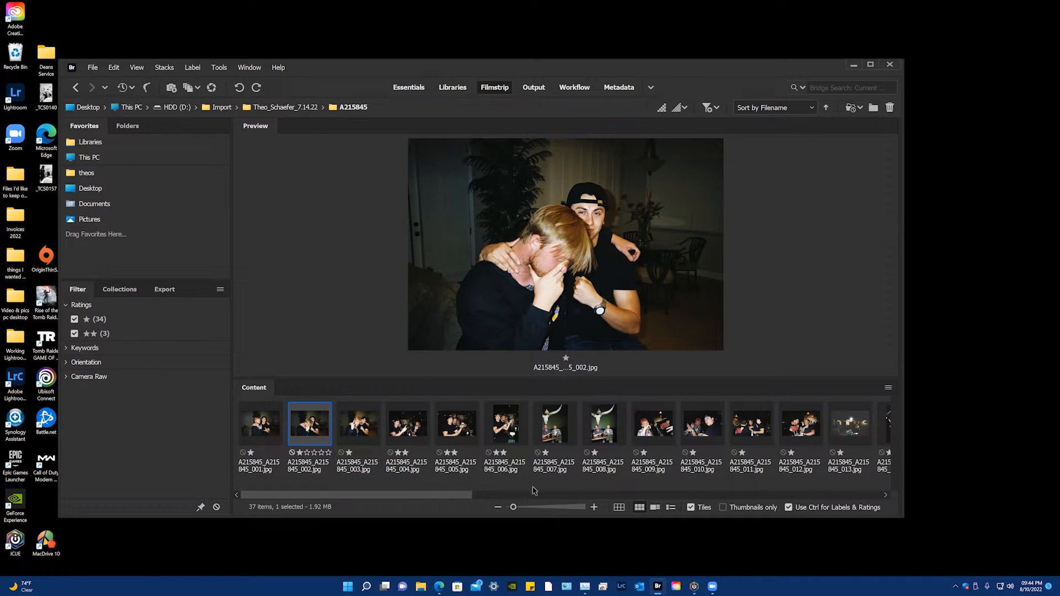
Step: Select all of the filtered photos in the A215845 folder
{"action": "scroll", "coordinate": [489, 445], "scroll_direction": "down", "scroll_amount": 1}
{"action": "scroll", "coordinate": [489, 445], "scroll_direction": "up", "scroll_amount": 1}
{"action": "key", "text": "ctrl+a"}
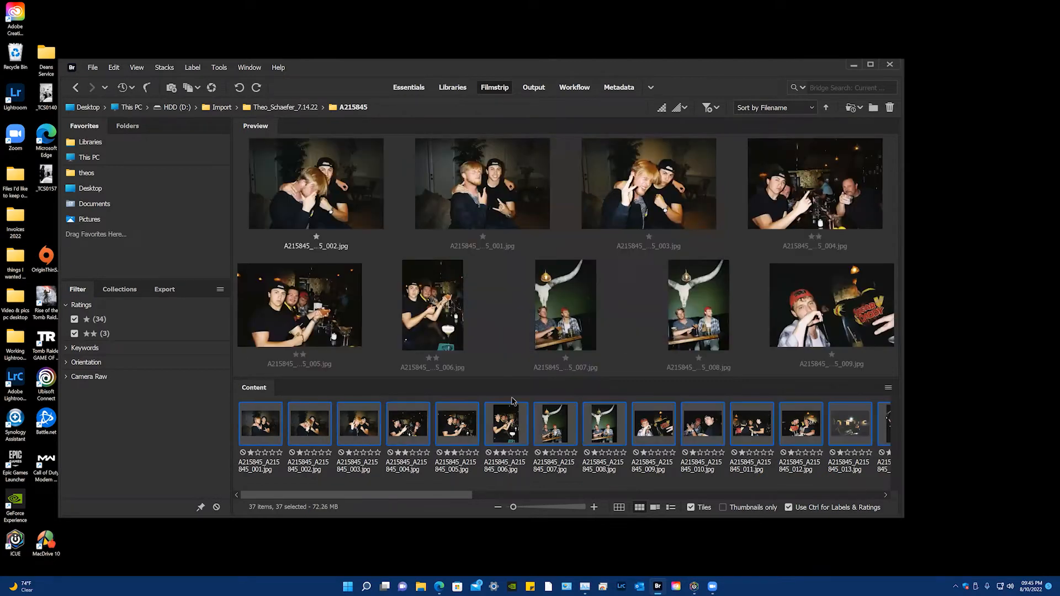
Step: Open the working catalog in Lightroom Classic and display All Photographs in its library
{"action": "double_click", "coordinate": [22, 342]}
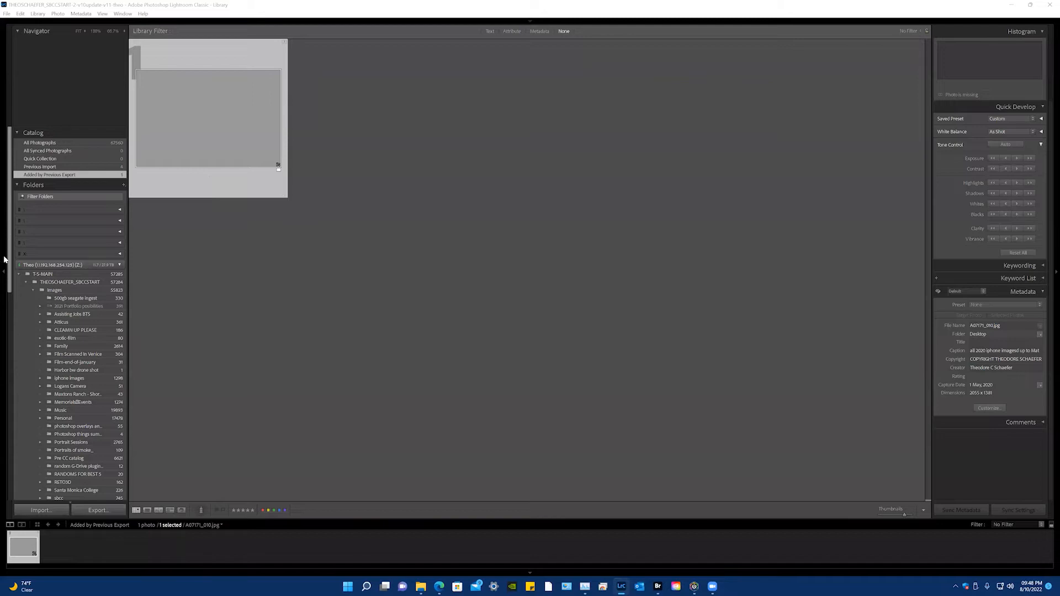
{"action": "left_click", "coordinate": [49, 276]}
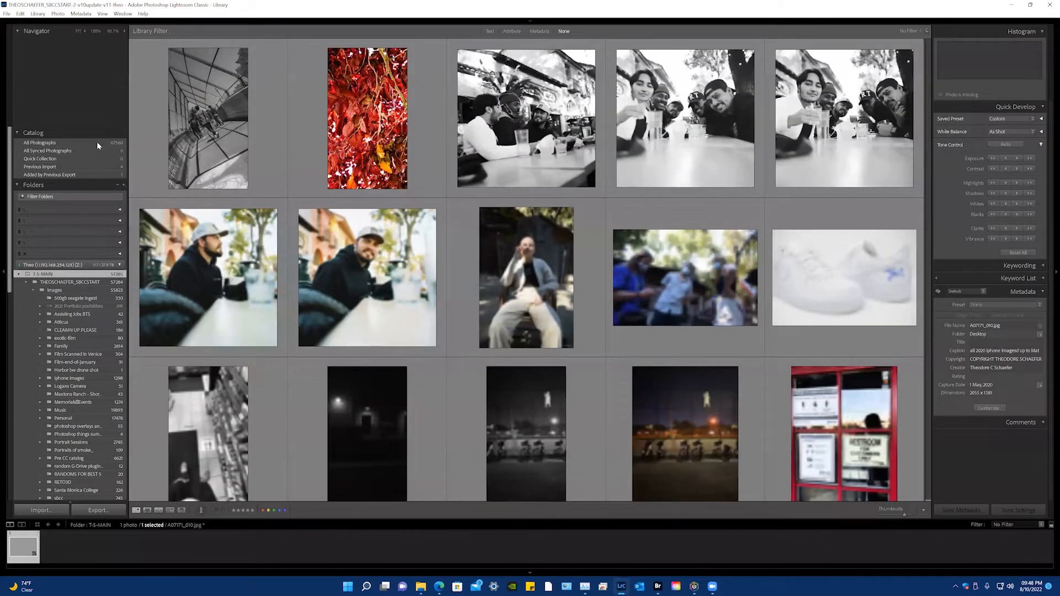
{"action": "left_click", "coordinate": [67, 143]}
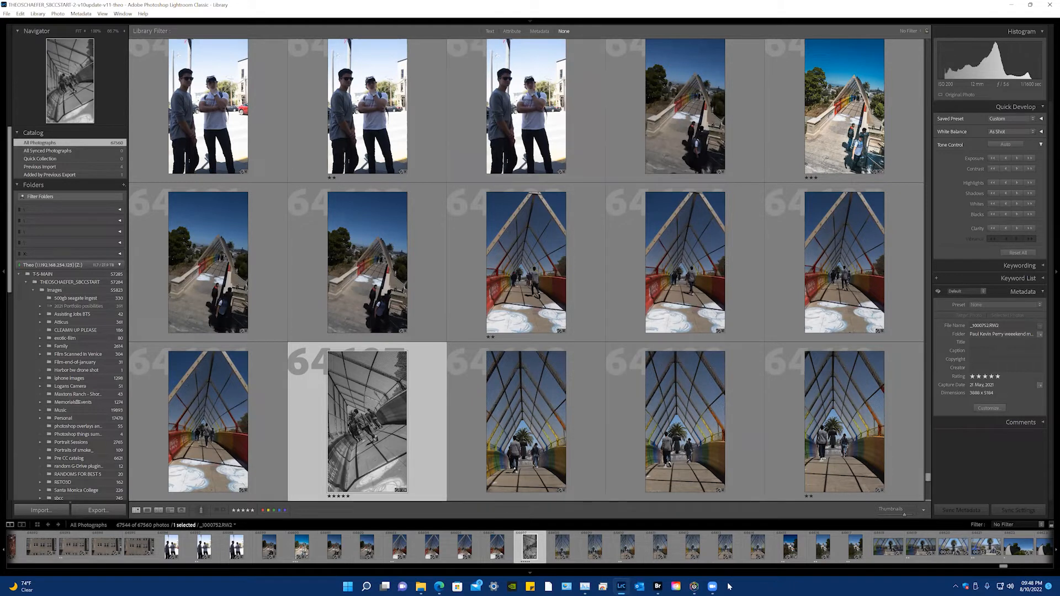
Step: Switch to Bridge, move its window aside to uncover the photo library, and return to Lightroom Classic
{"action": "mouse_move", "coordinate": [656, 586]}
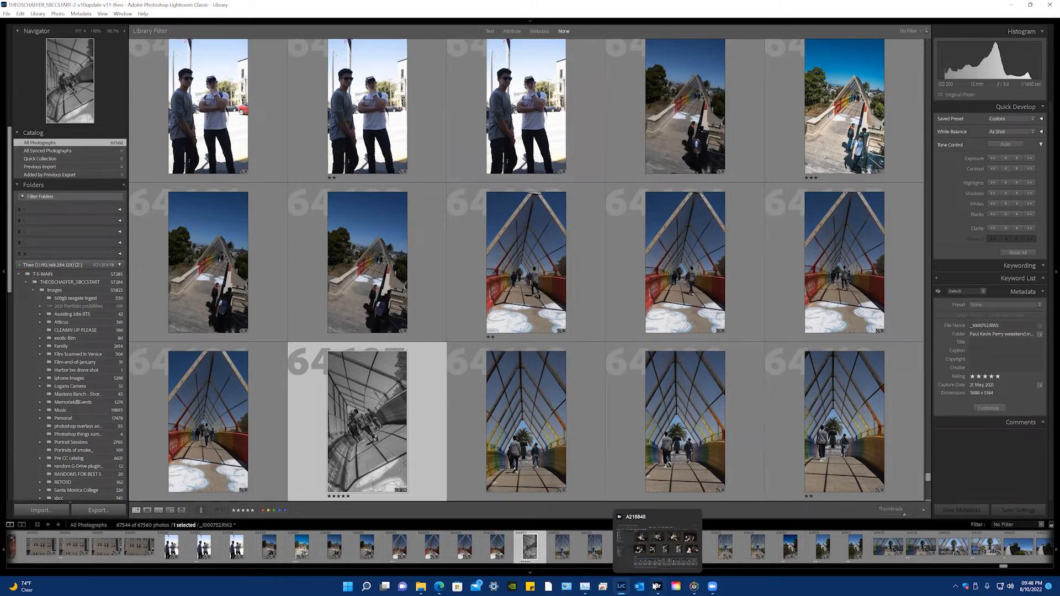
{"action": "left_click", "coordinate": [657, 586]}
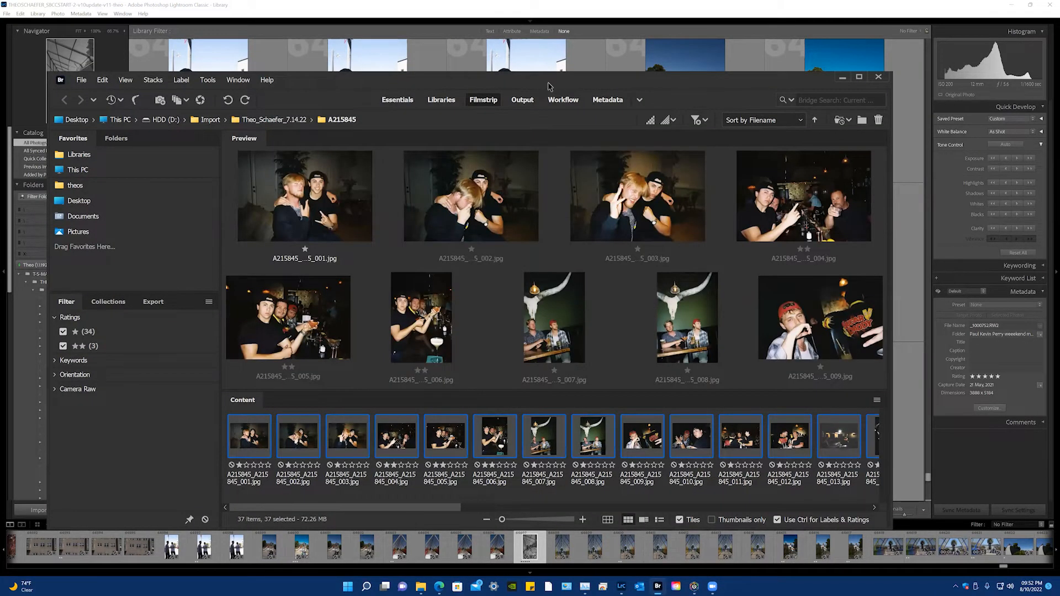
{"action": "left_click_drag", "start_coordinate": [549, 87], "coordinate": [705, 83]}
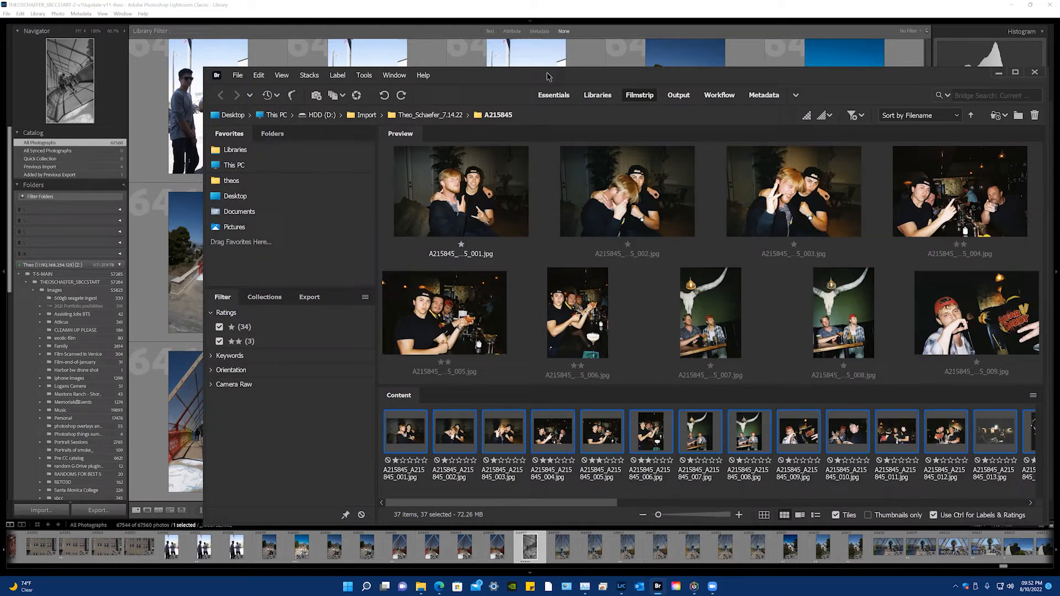
{"action": "left_click_drag", "start_coordinate": [546, 76], "coordinate": [889, 67]}
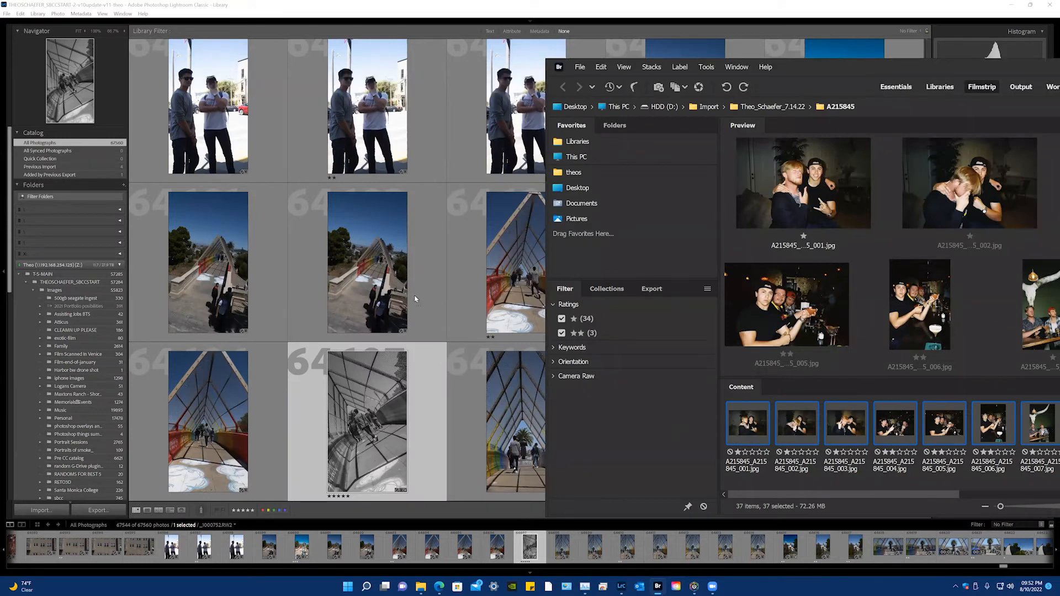
{"action": "left_click", "coordinate": [402, 283]}
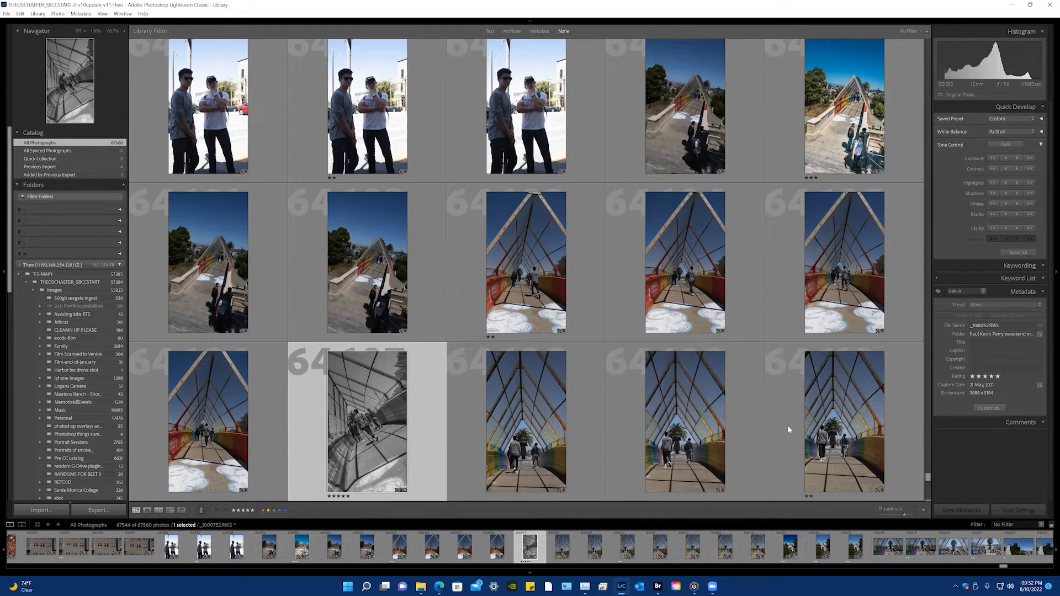
Step: Start an import of the photos in the A215845 folder, using the Copy method
{"action": "key", "text": "ctrl+shift+i"}
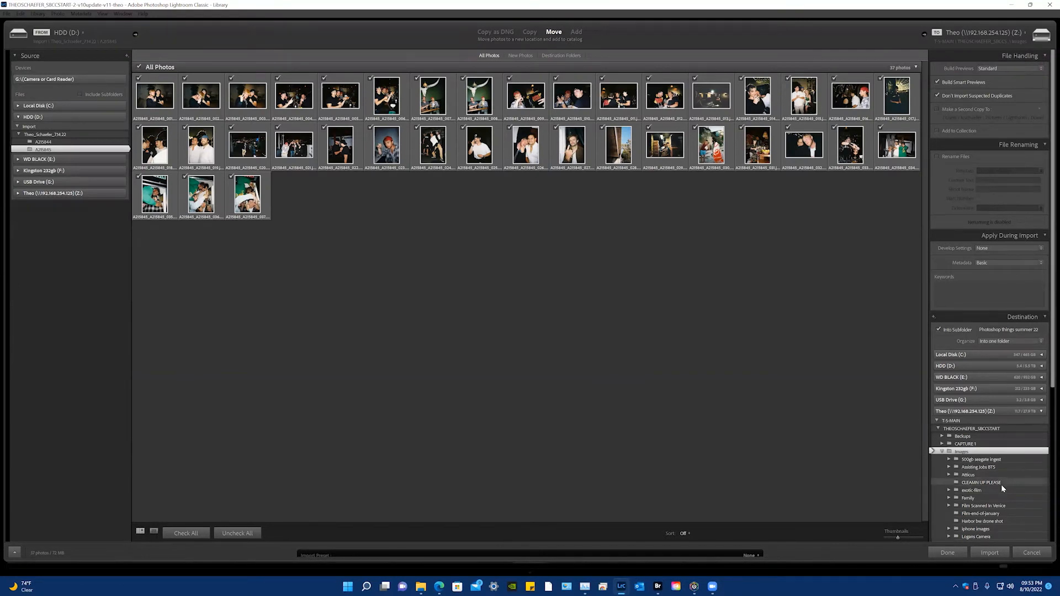
{"action": "scroll", "coordinate": [1002, 485], "scroll_direction": "down", "scroll_amount": 5}
{"action": "scroll", "coordinate": [1000, 497], "scroll_direction": "down", "scroll_amount": 2}
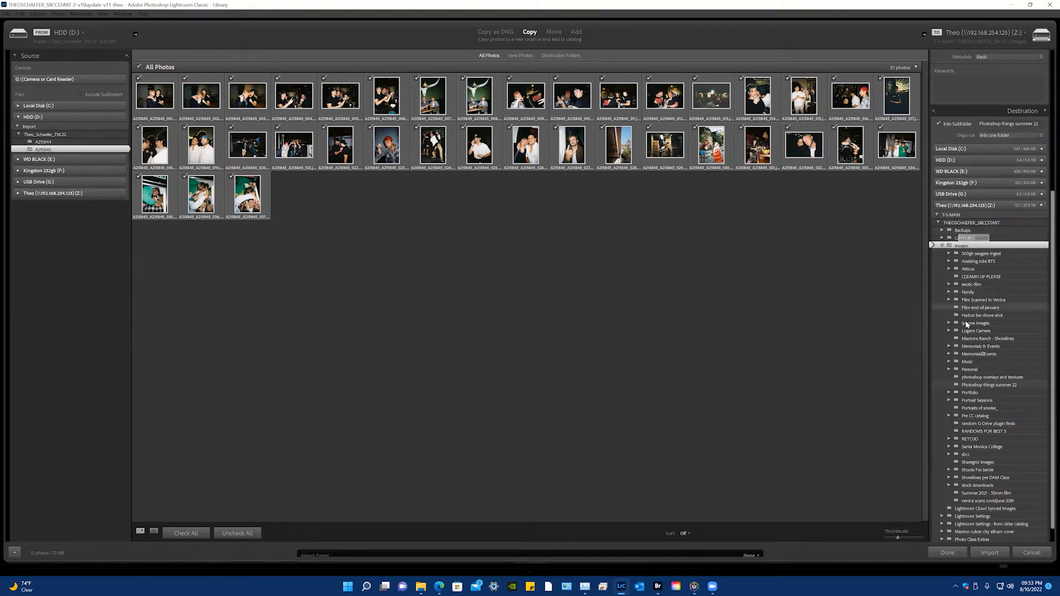
Step: Set the Personal folder inside Images on the network drive as the import destination
{"action": "scroll", "coordinate": [977, 422], "scroll_direction": "down", "scroll_amount": 1}
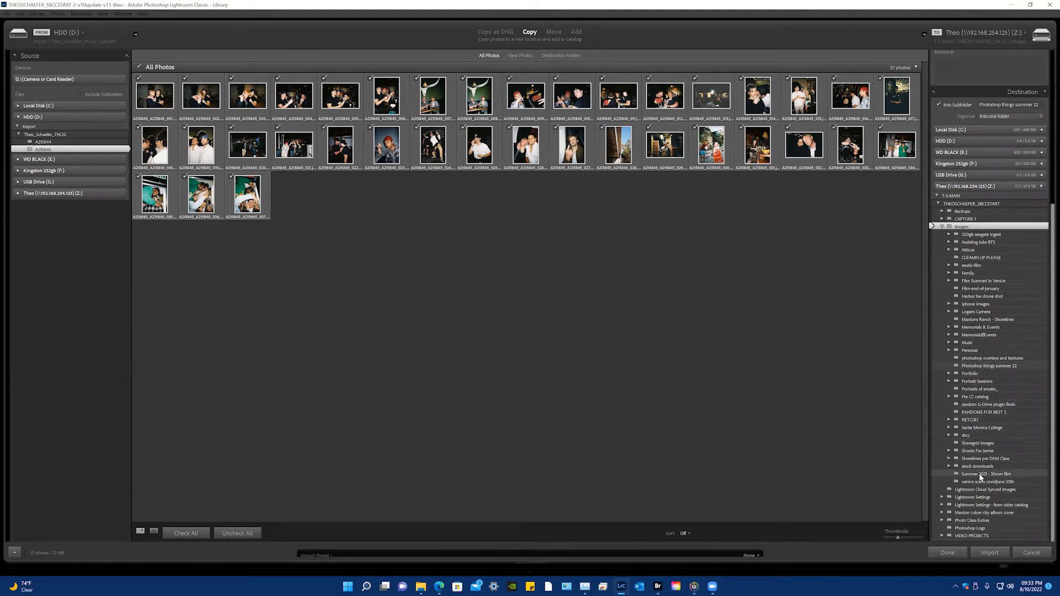
{"action": "scroll", "coordinate": [979, 480], "scroll_direction": "up", "scroll_amount": 2}
{"action": "scroll", "coordinate": [979, 497], "scroll_direction": "up", "scroll_amount": 4}
{"action": "scroll", "coordinate": [981, 484], "scroll_direction": "down", "scroll_amount": 2}
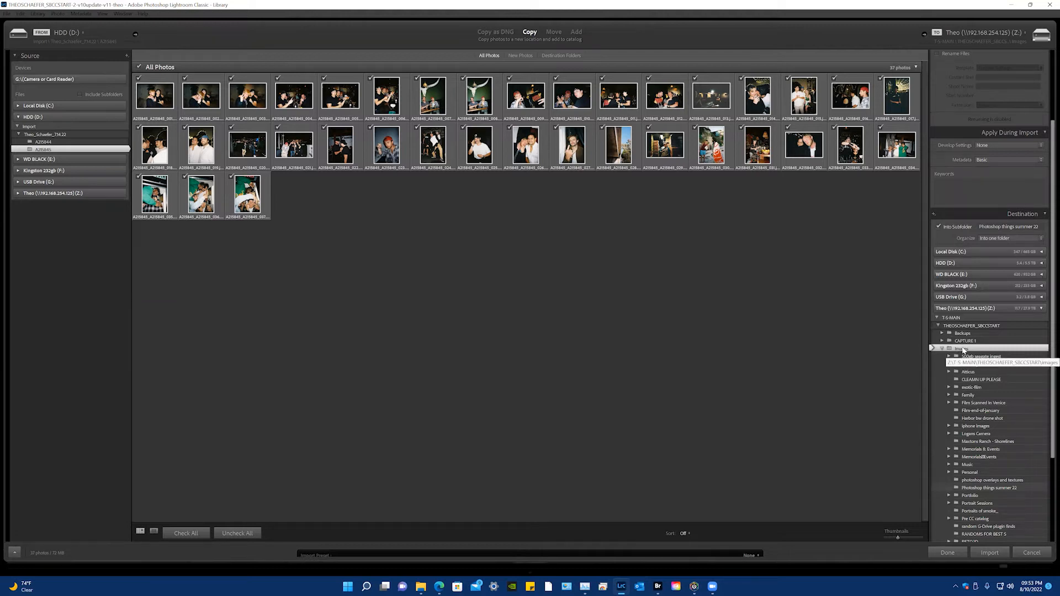
{"action": "scroll", "coordinate": [989, 375], "scroll_direction": "down", "scroll_amount": 1}
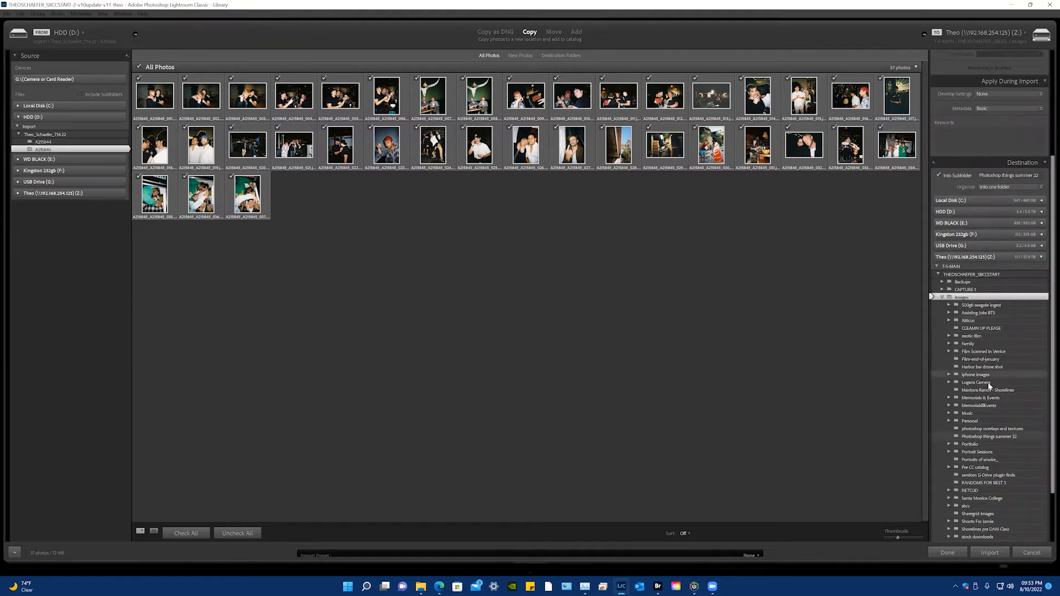
{"action": "scroll", "coordinate": [986, 353], "scroll_direction": "down", "scroll_amount": 1}
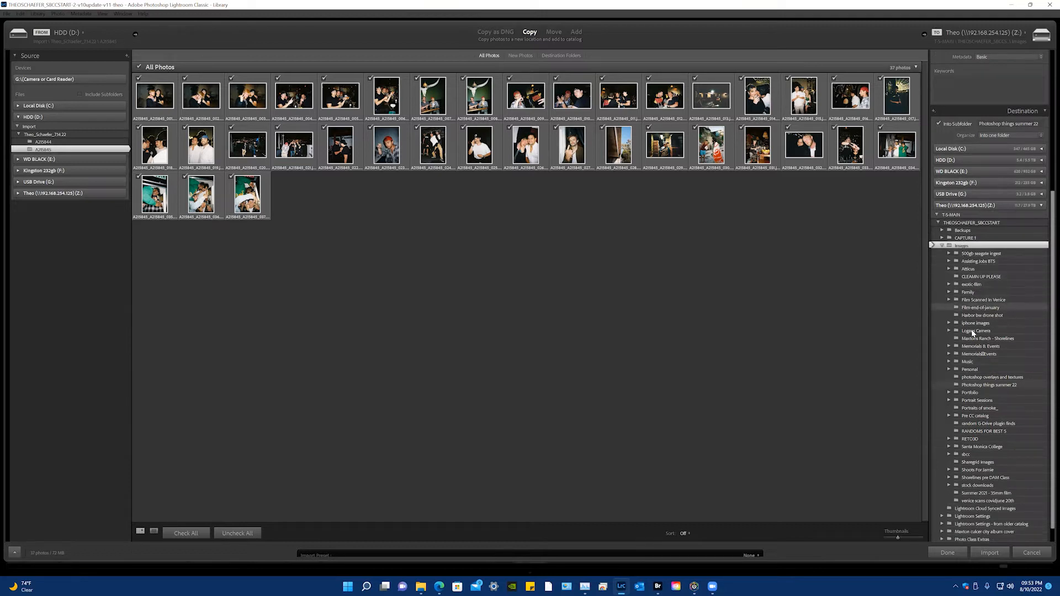
{"action": "scroll", "coordinate": [973, 339], "scroll_direction": "down", "scroll_amount": 1}
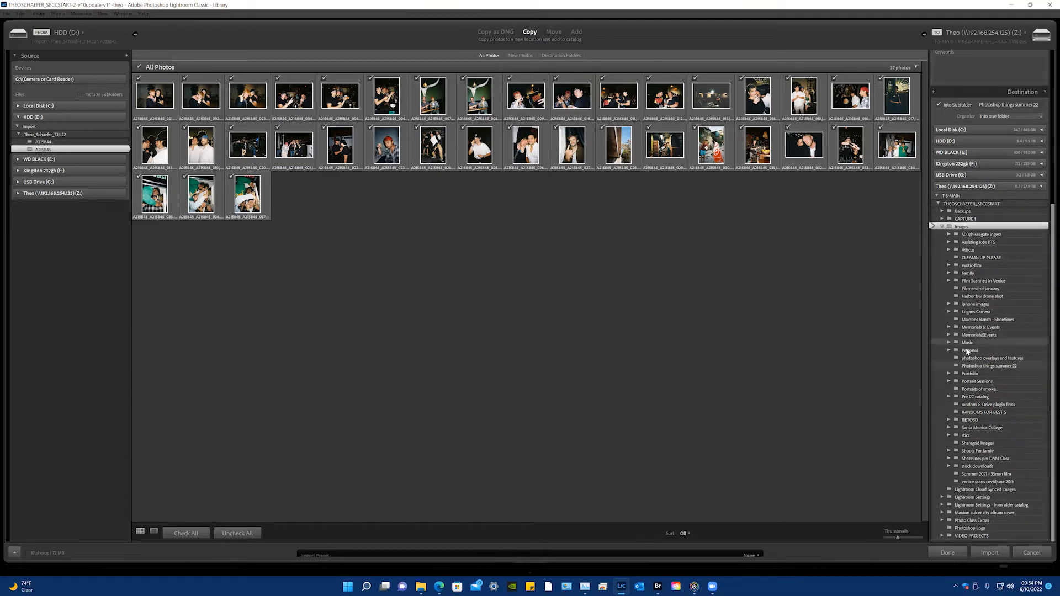
{"action": "left_click", "coordinate": [960, 351]}
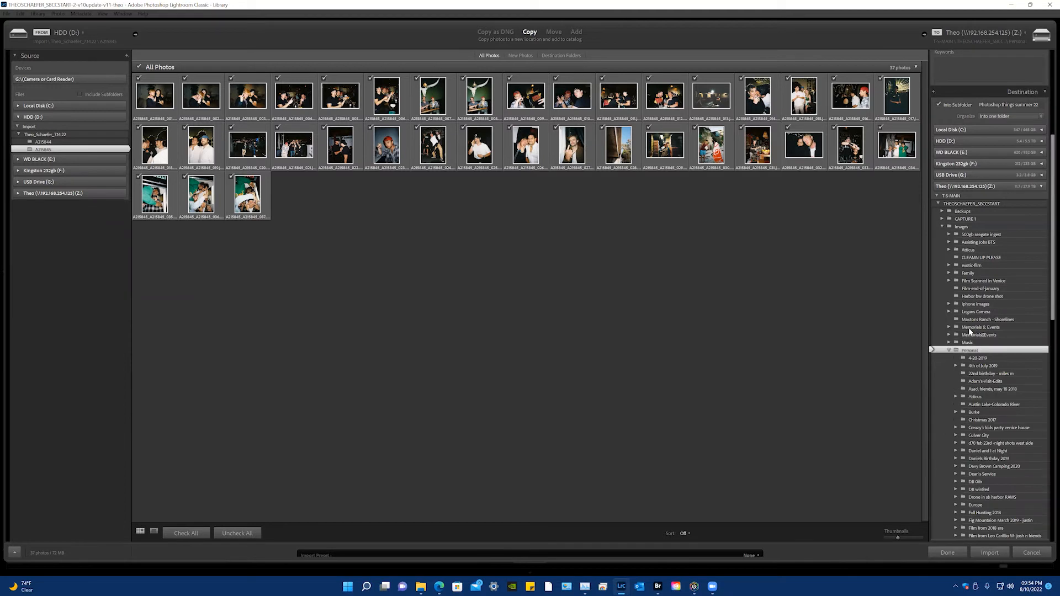
Step: Look through the subfolders of the Personal destination folder and review the import settings
{"action": "scroll", "coordinate": [988, 439], "scroll_direction": "down", "scroll_amount": 8}
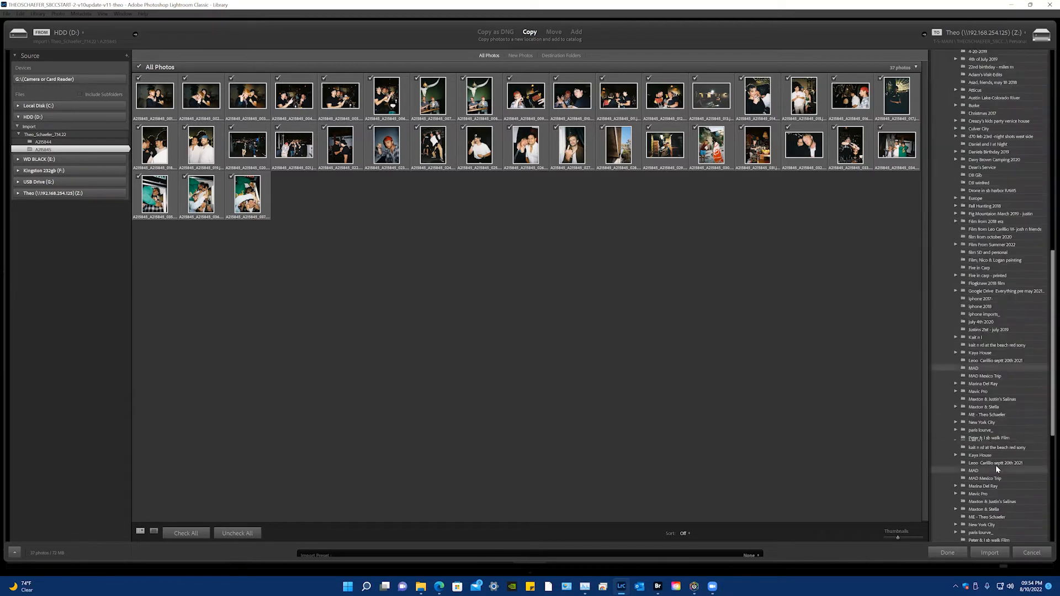
{"action": "scroll", "coordinate": [995, 465], "scroll_direction": "down", "scroll_amount": 4}
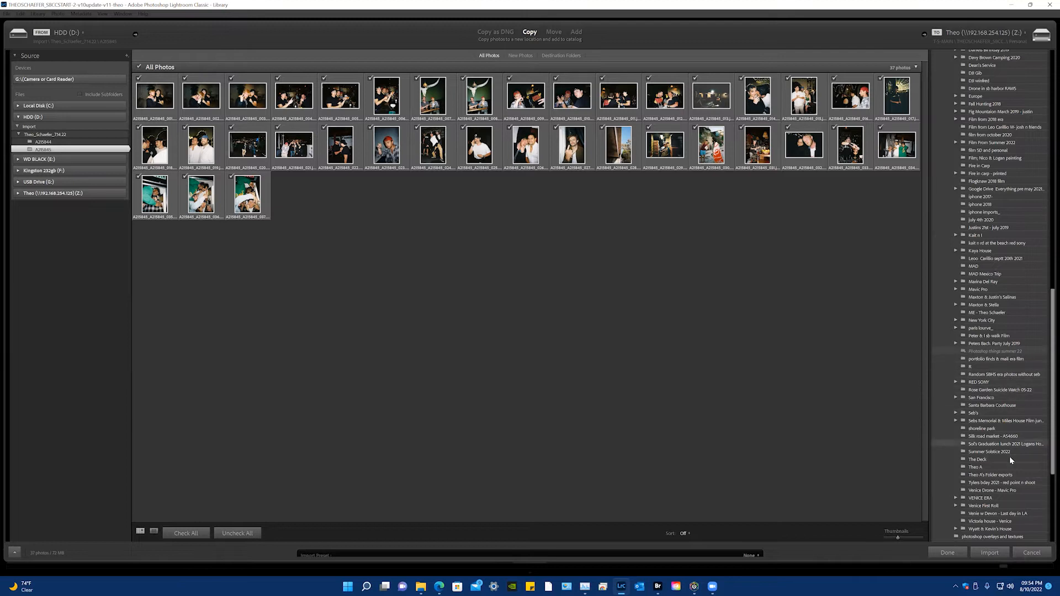
{"action": "scroll", "coordinate": [1009, 456], "scroll_direction": "down", "scroll_amount": 3}
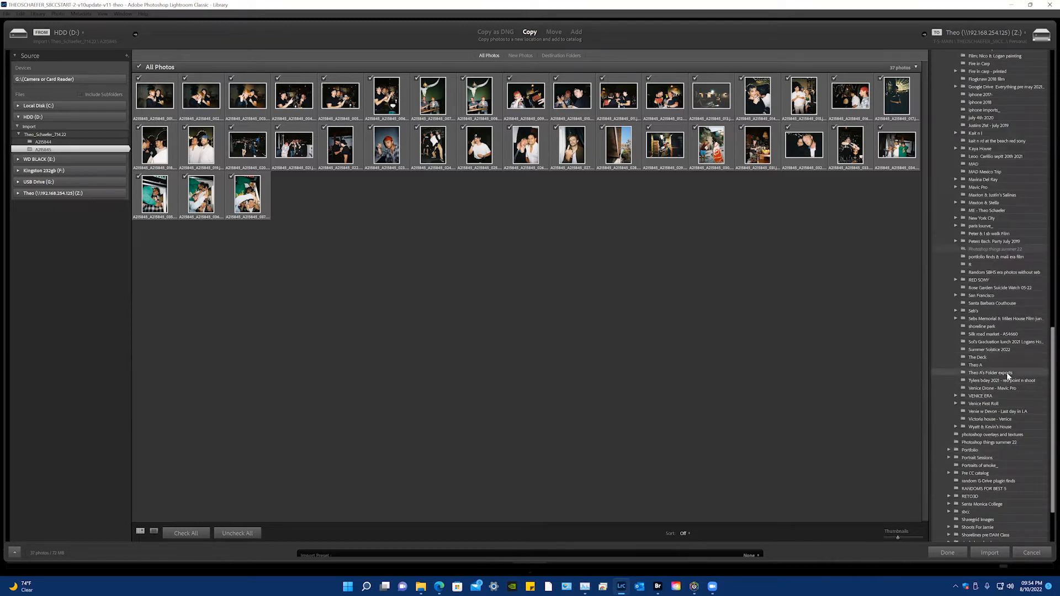
{"action": "scroll", "coordinate": [1009, 358], "scroll_direction": "up", "scroll_amount": 3}
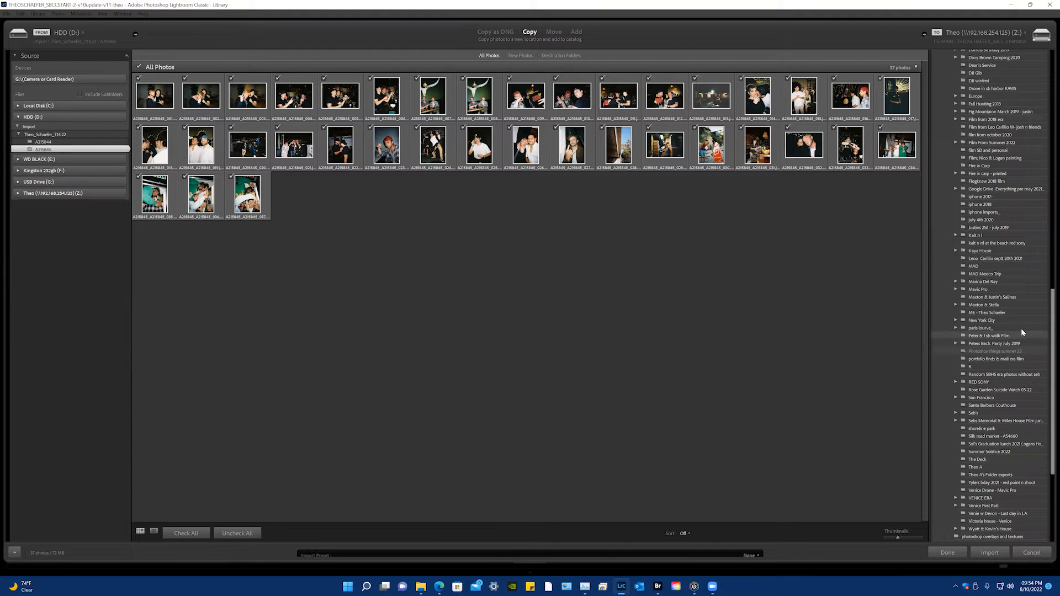
{"action": "scroll", "coordinate": [1007, 362], "scroll_direction": "up", "scroll_amount": 3}
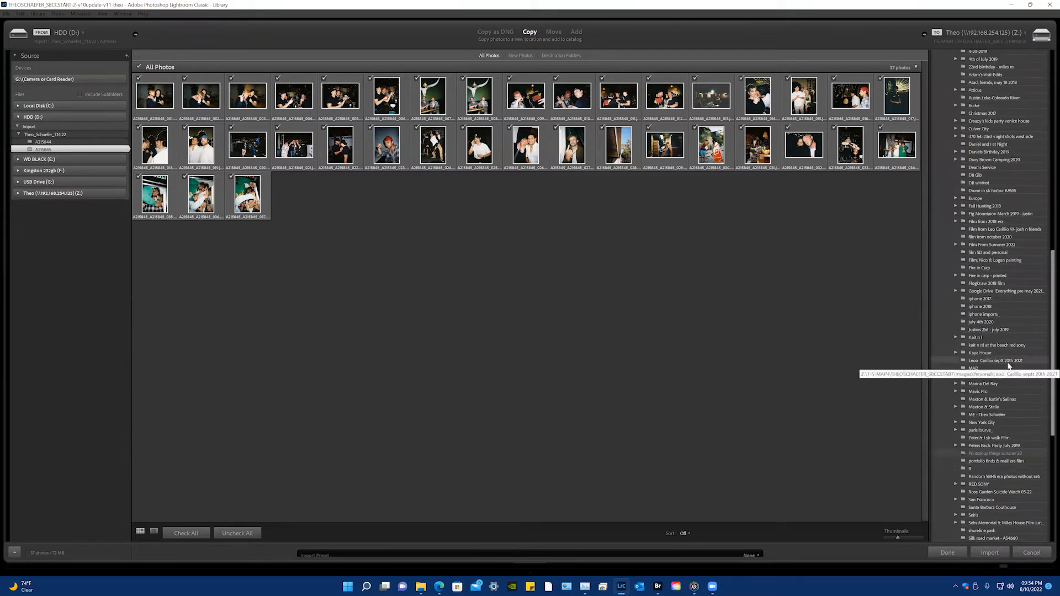
{"action": "scroll", "coordinate": [1009, 365], "scroll_direction": "up", "scroll_amount": 6}
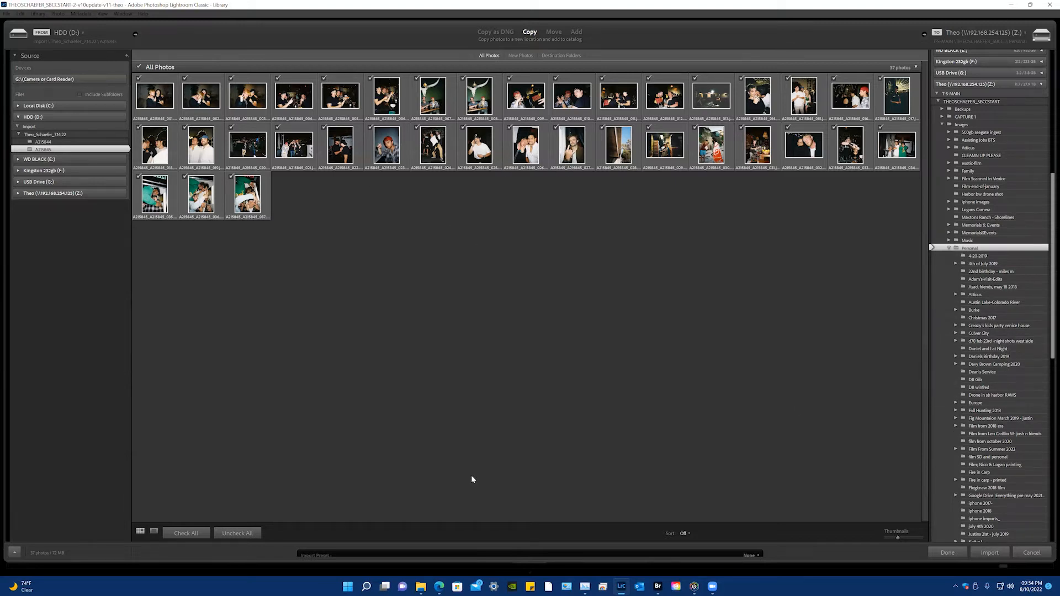
{"action": "scroll", "coordinate": [987, 374], "scroll_direction": "up", "scroll_amount": 8}
{"action": "scroll", "coordinate": [987, 375], "scroll_direction": "down", "scroll_amount": 4}
{"action": "scroll", "coordinate": [933, 325], "scroll_direction": "up", "scroll_amount": 4}
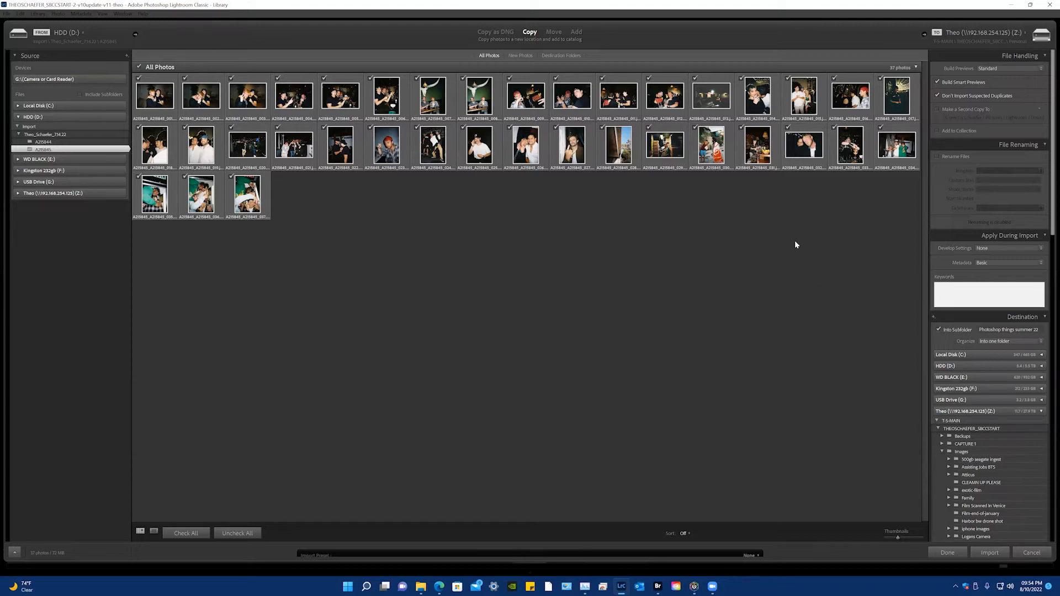
Step: Add the suggested keyword "35mm color film" to the photos being imported
{"action": "left_click", "coordinate": [989, 293]}
{"action": "type", "text": "35mm"}
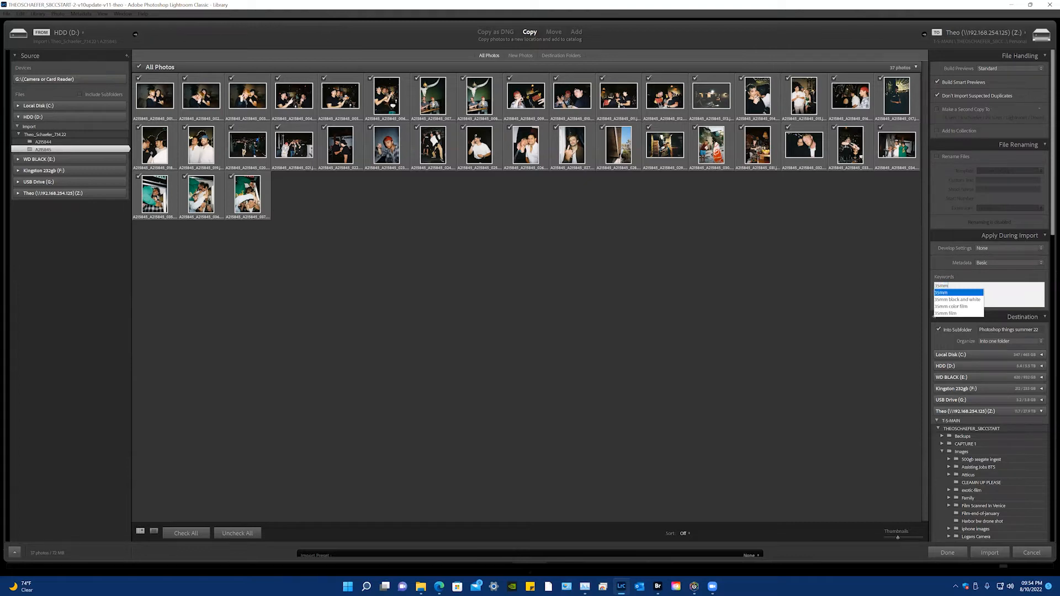
{"action": "key", "text": "Down"}
{"action": "key", "text": "Down"}
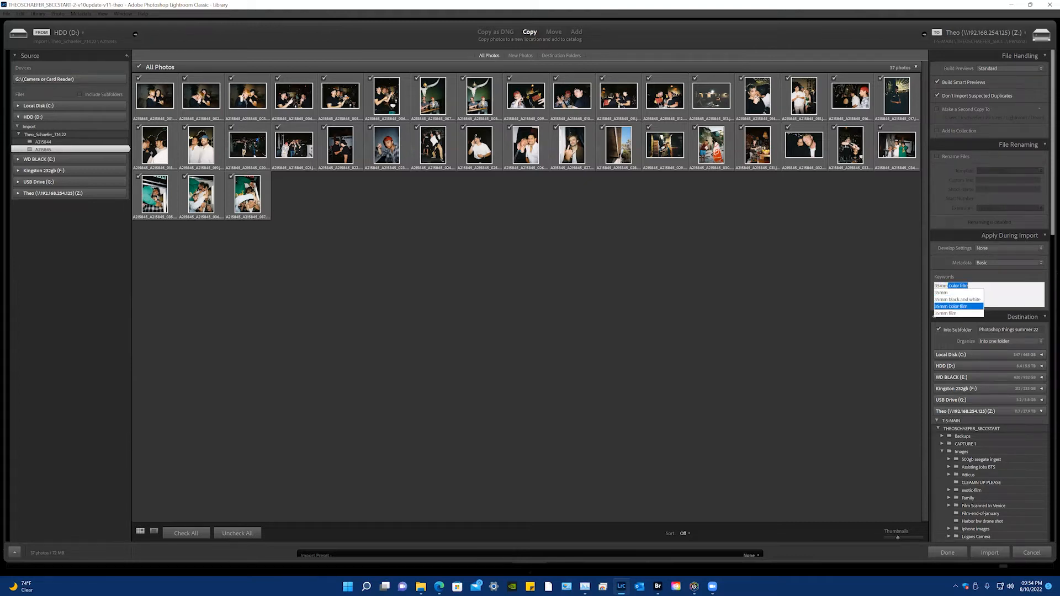
{"action": "key", "text": "Return"}
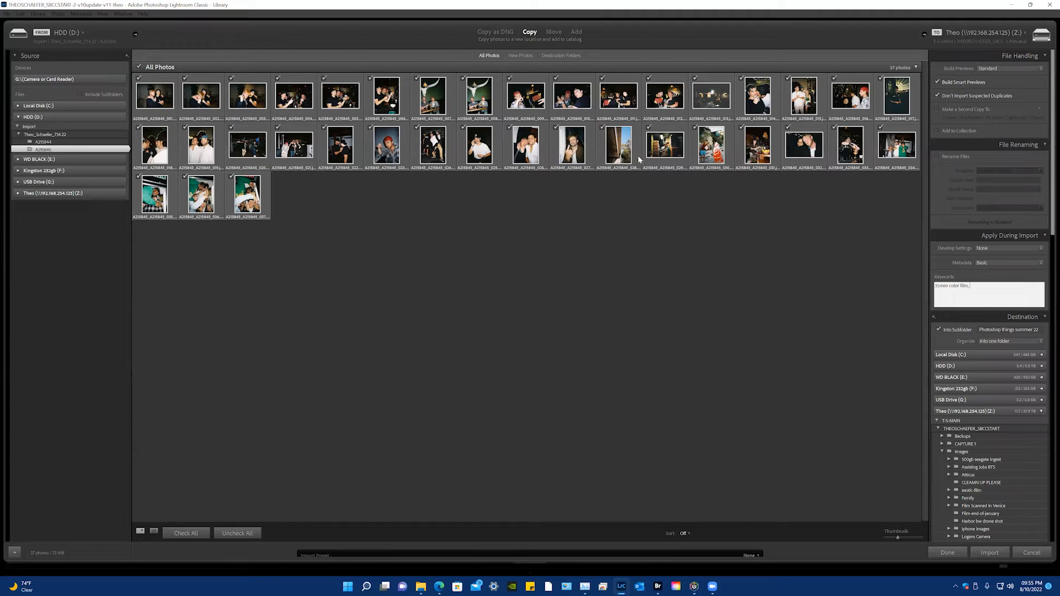
Step: Try the file renaming options for the import and turn renaming back off
{"action": "left_click", "coordinate": [948, 156]}
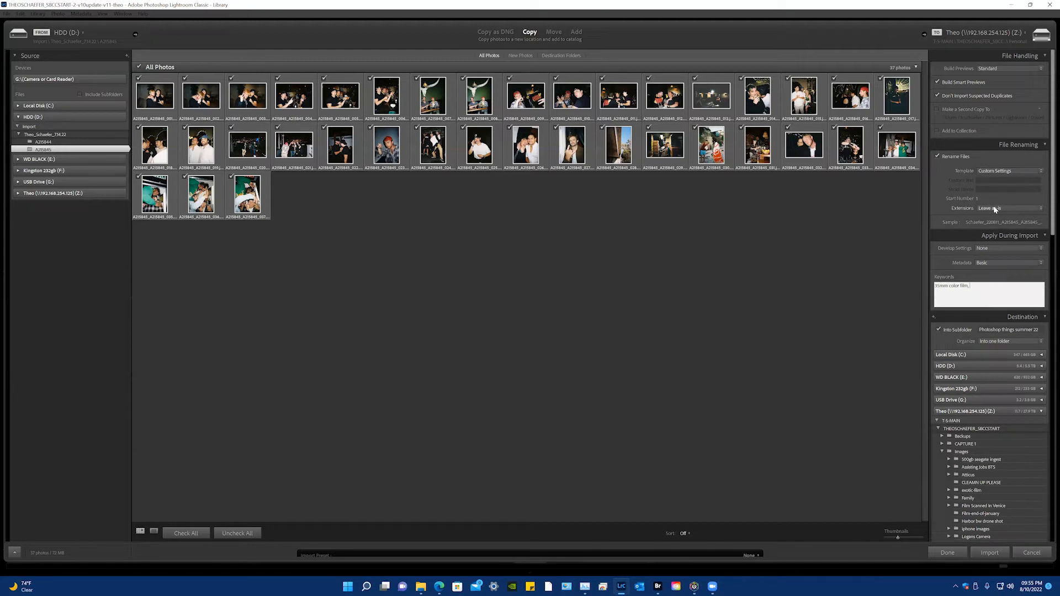
{"action": "left_click", "coordinate": [937, 157]}
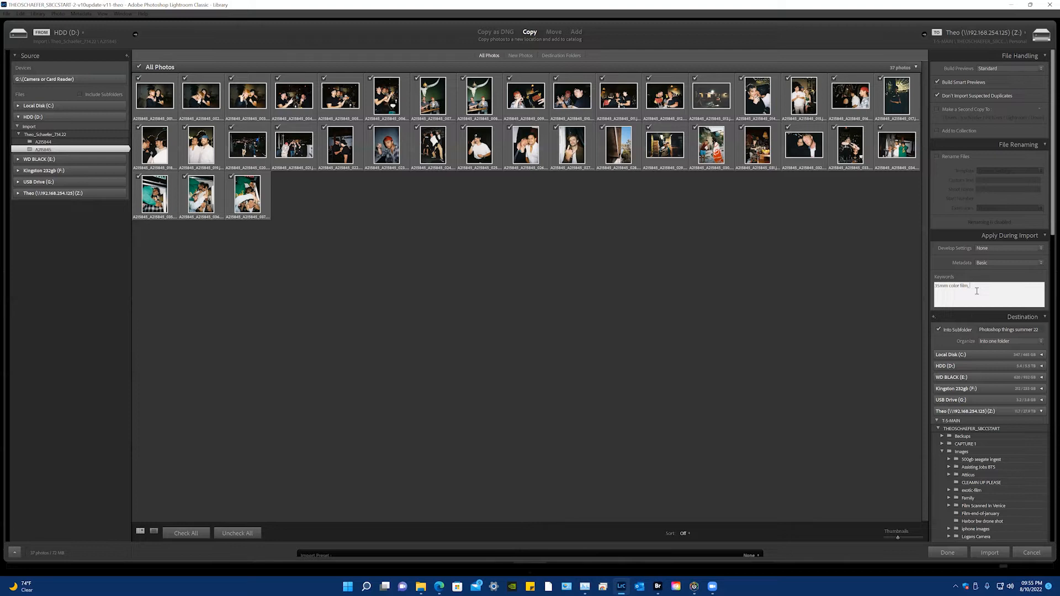
Step: Choose the Film From Summer 2022 folder inside Personal as the import destination
{"action": "scroll", "coordinate": [976, 291], "scroll_direction": "down", "scroll_amount": 15}
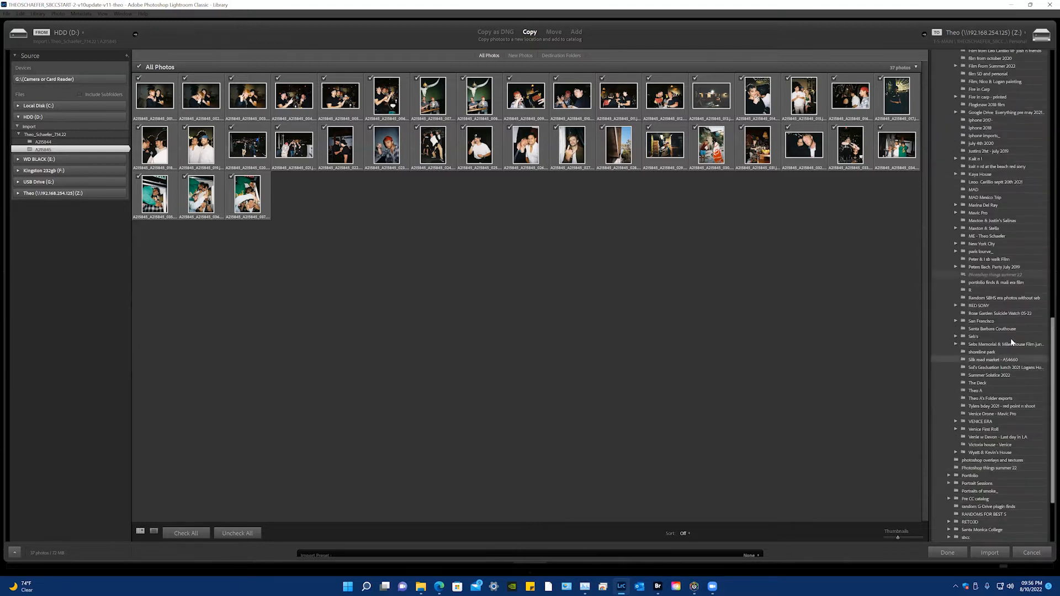
{"action": "scroll", "coordinate": [980, 254], "scroll_direction": "up", "scroll_amount": 3}
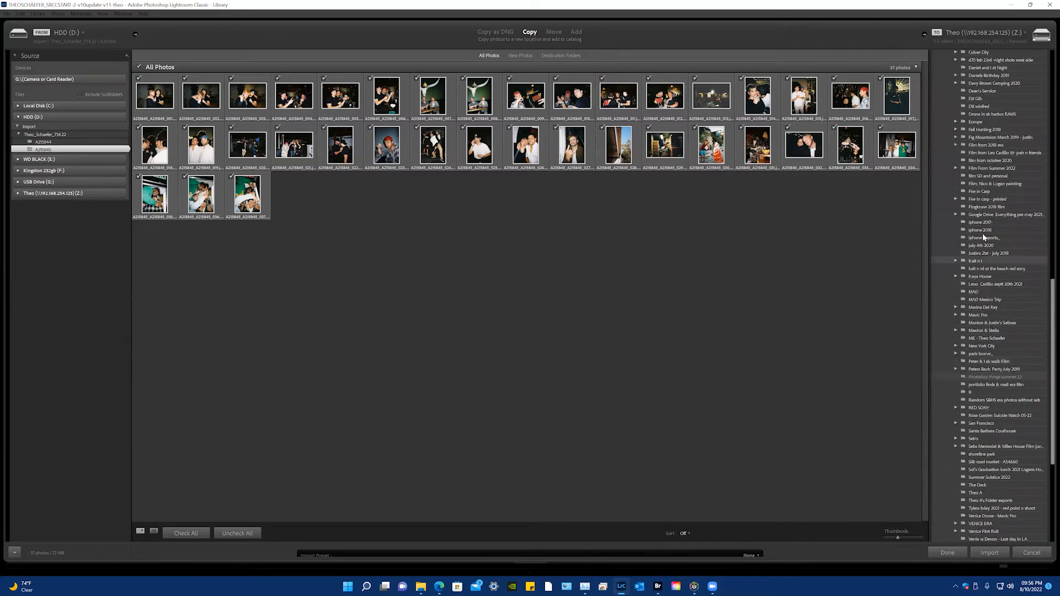
{"action": "left_click", "coordinate": [992, 168]}
Step: Name the destination subfolder after the night out and its people, and add the keywords night life, santa barbara and friends
{"action": "scroll", "coordinate": [987, 183], "scroll_direction": "up", "scroll_amount": 5}
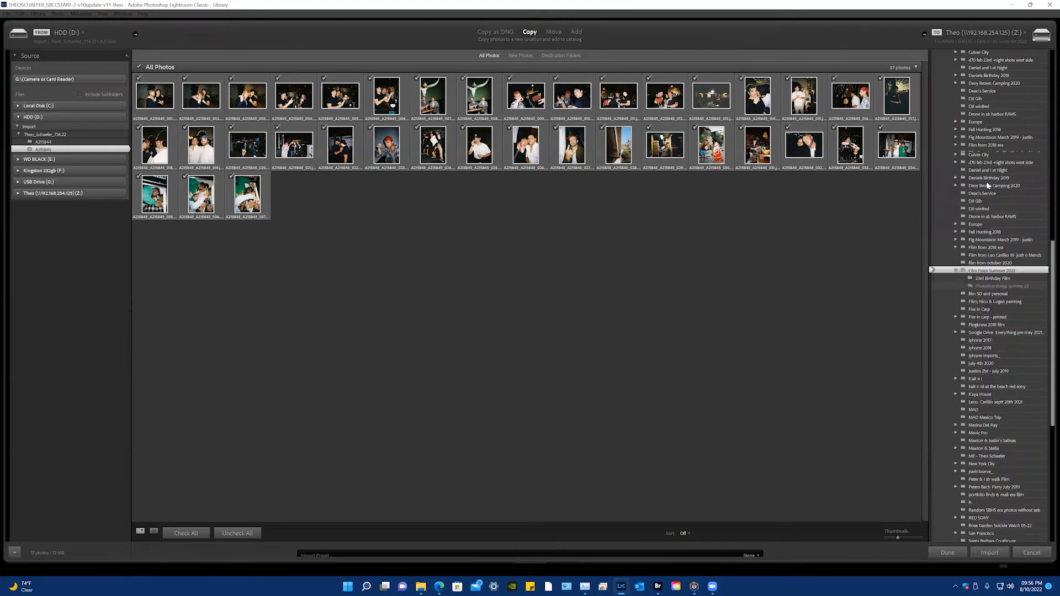
{"action": "scroll", "coordinate": [985, 180], "scroll_direction": "up", "scroll_amount": 5}
{"action": "left_click", "coordinate": [938, 233]}
{"action": "key", "text": "ctrl+v"}
{"action": "key", "text": "Return"}
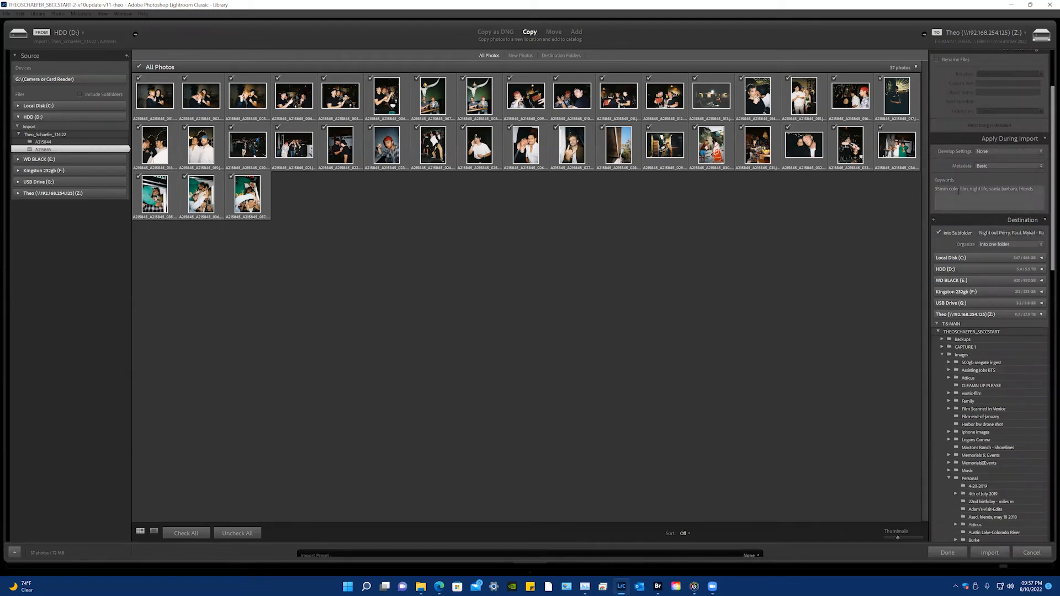
Step: Check the chosen destination in the folder tree and import the photos into the new subfolder of Film From Summer 2022
{"action": "scroll", "coordinate": [999, 448], "scroll_direction": "down", "scroll_amount": 3}
{"action": "scroll", "coordinate": [1000, 446], "scroll_direction": "down", "scroll_amount": 3}
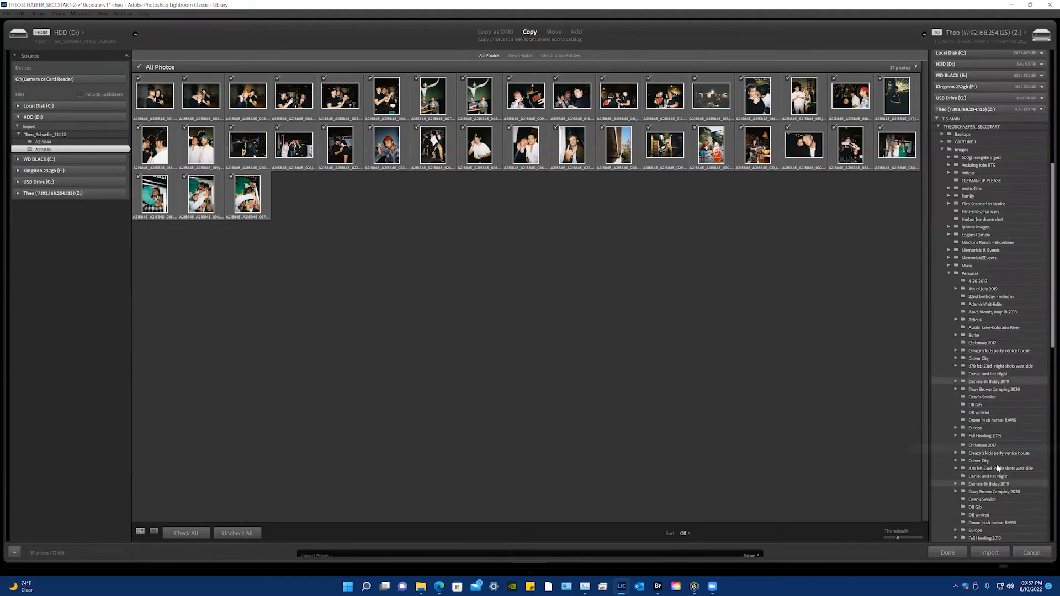
{"action": "scroll", "coordinate": [998, 468], "scroll_direction": "down", "scroll_amount": 3}
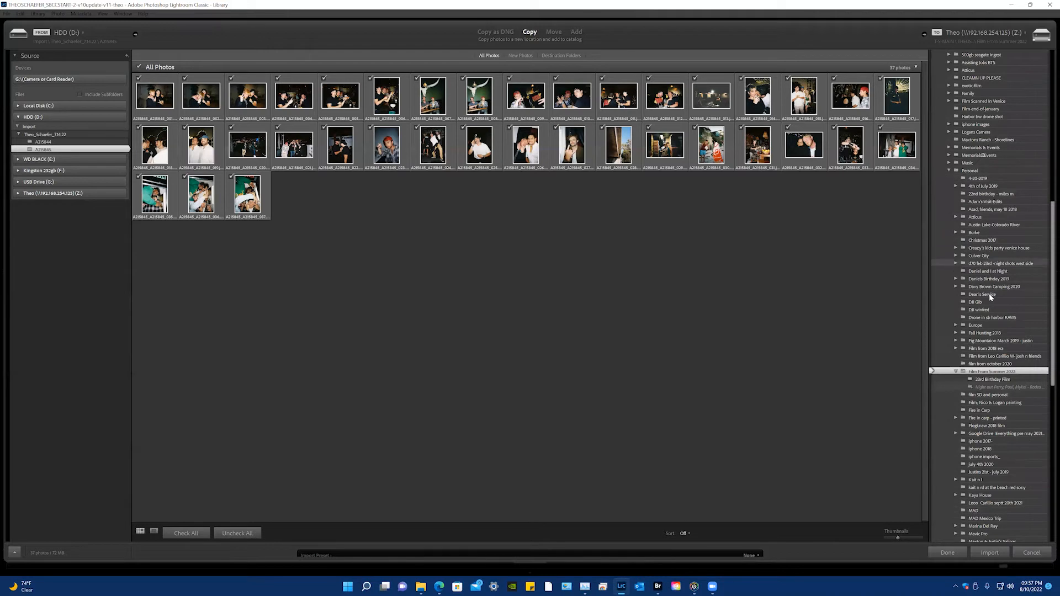
{"action": "scroll", "coordinate": [998, 309], "scroll_direction": "down", "scroll_amount": 3}
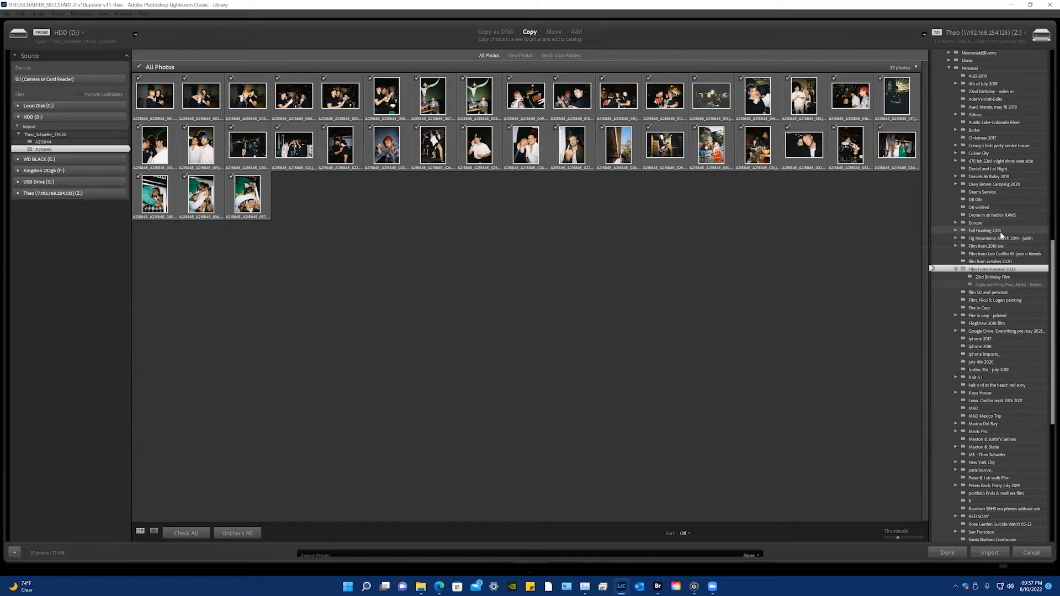
{"action": "scroll", "coordinate": [993, 464], "scroll_direction": "down", "scroll_amount": 3}
{"action": "scroll", "coordinate": [992, 464], "scroll_direction": "down", "scroll_amount": 3}
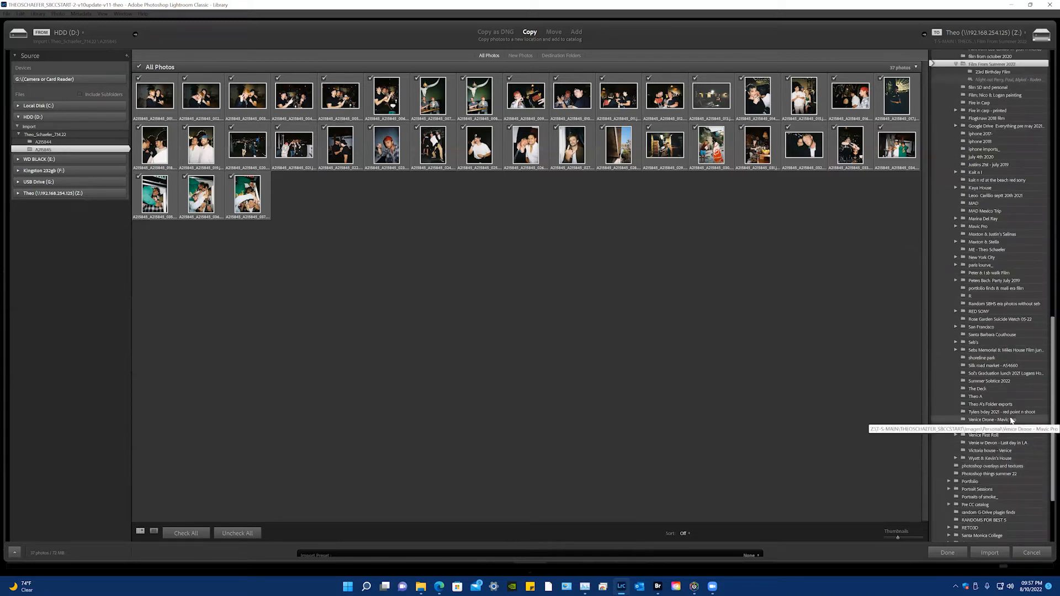
{"action": "scroll", "coordinate": [1002, 421], "scroll_direction": "up", "scroll_amount": 3}
{"action": "scroll", "coordinate": [1001, 415], "scroll_direction": "up", "scroll_amount": 6}
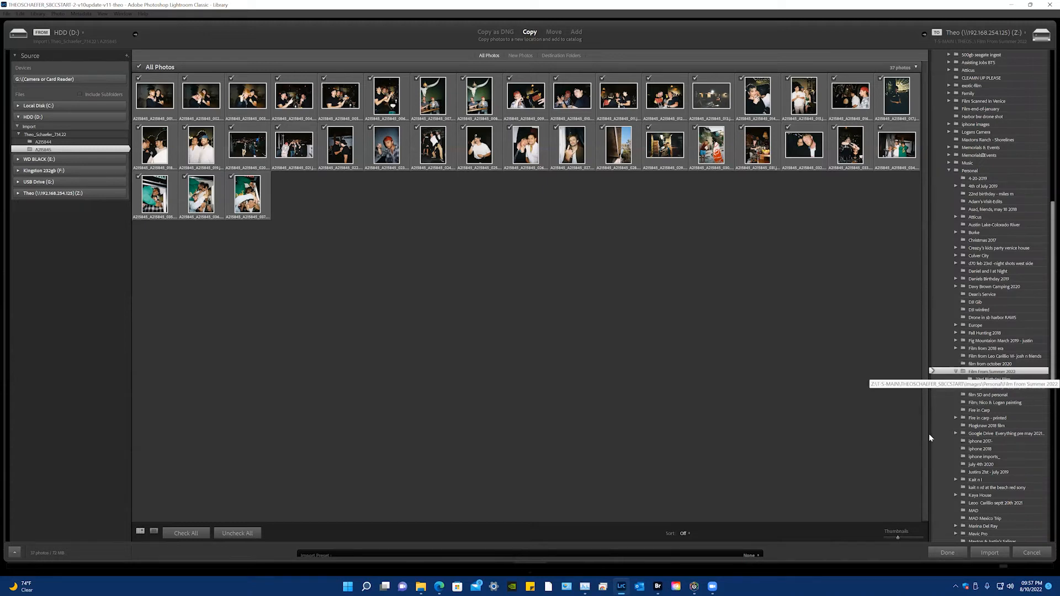
{"action": "scroll", "coordinate": [989, 432], "scroll_direction": "up", "scroll_amount": 10}
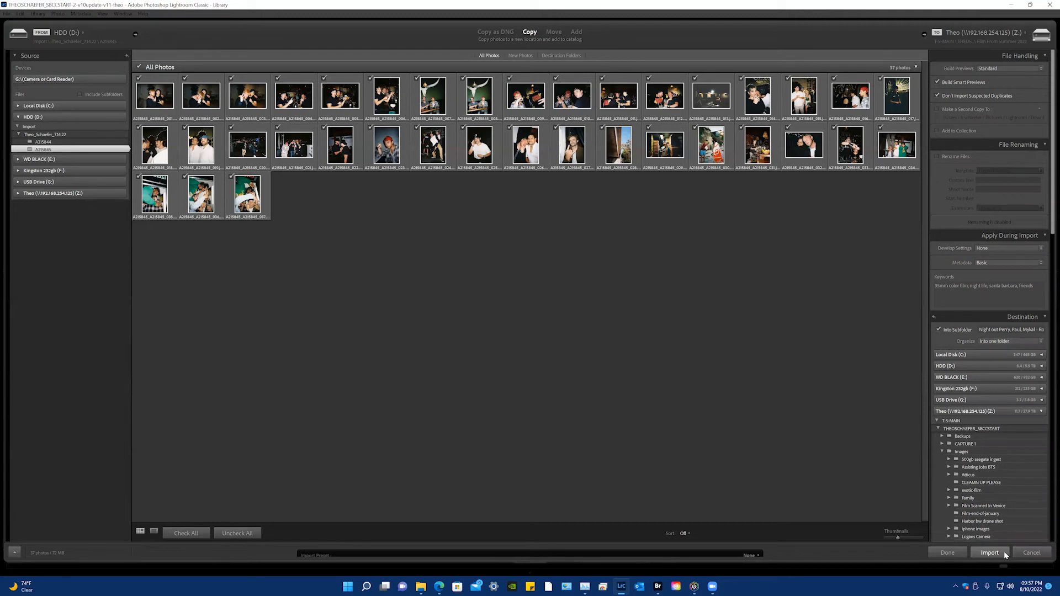
{"action": "left_click", "coordinate": [989, 552]}
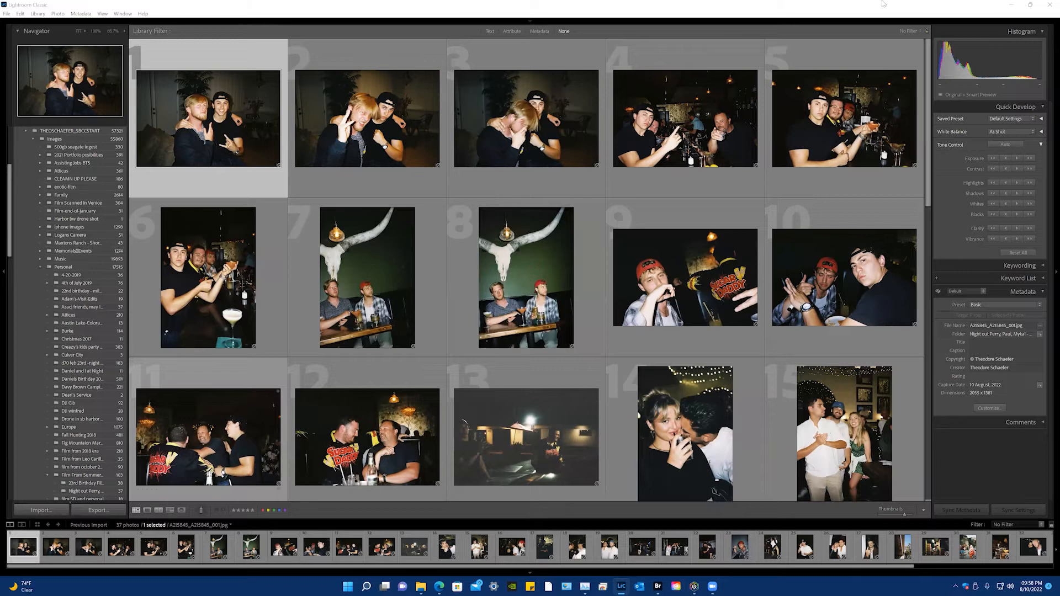
Step: Give the first photo of the new import a one-star rating
{"action": "left_click_drag", "start_coordinate": [657, 6], "coordinate": [521, 66]}
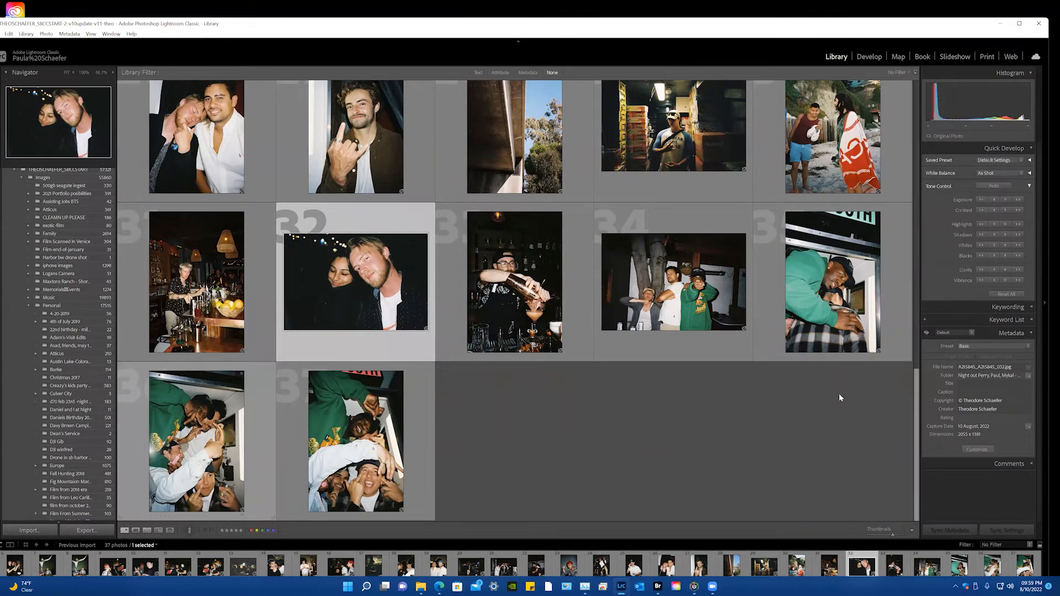
{"action": "scroll", "coordinate": [237, 188], "scroll_direction": "up", "scroll_amount": 10}
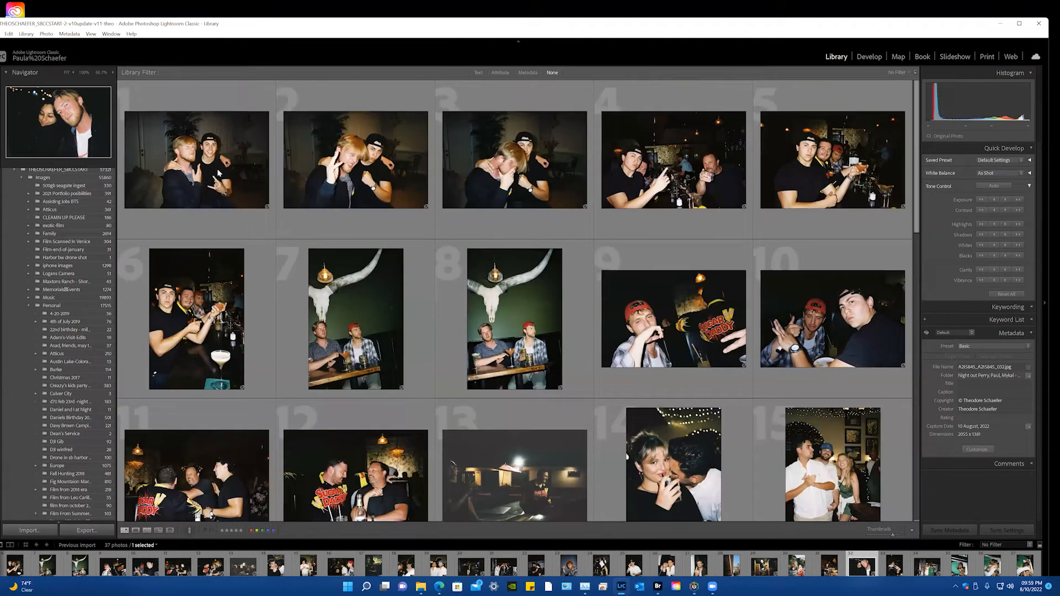
{"action": "left_click", "coordinate": [218, 173]}
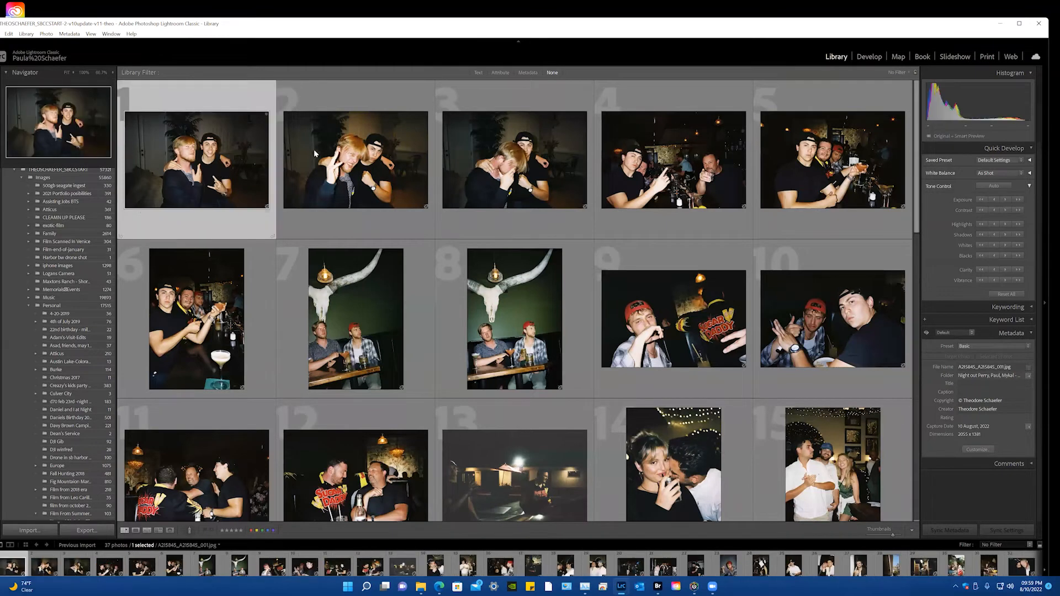
{"action": "key", "text": "1"}
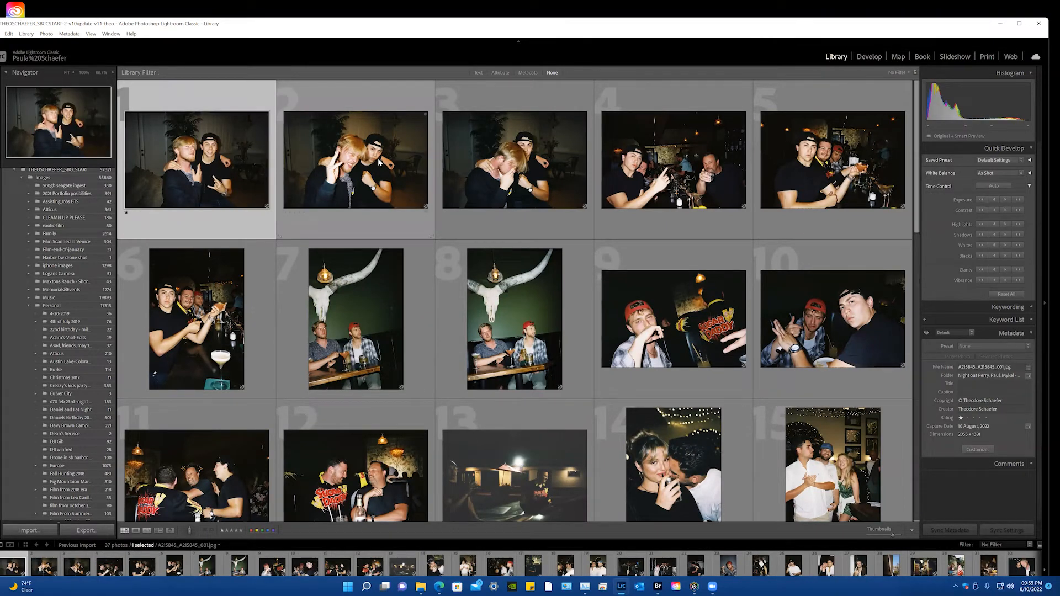
Step: Give the second photo in the grid a green color label
{"action": "left_click", "coordinate": [359, 162]}
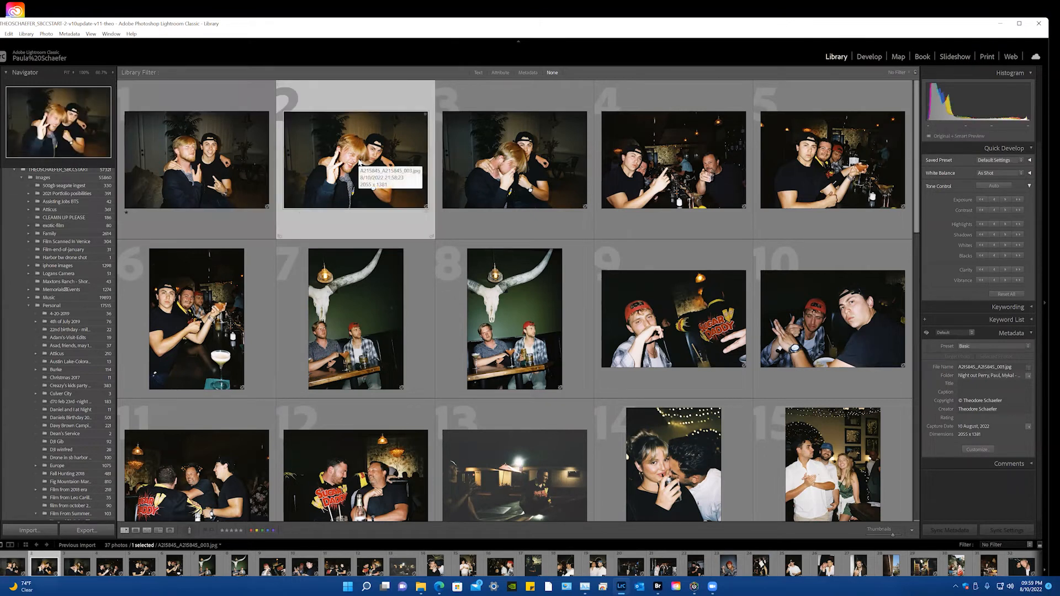
{"action": "key", "text": "9"}
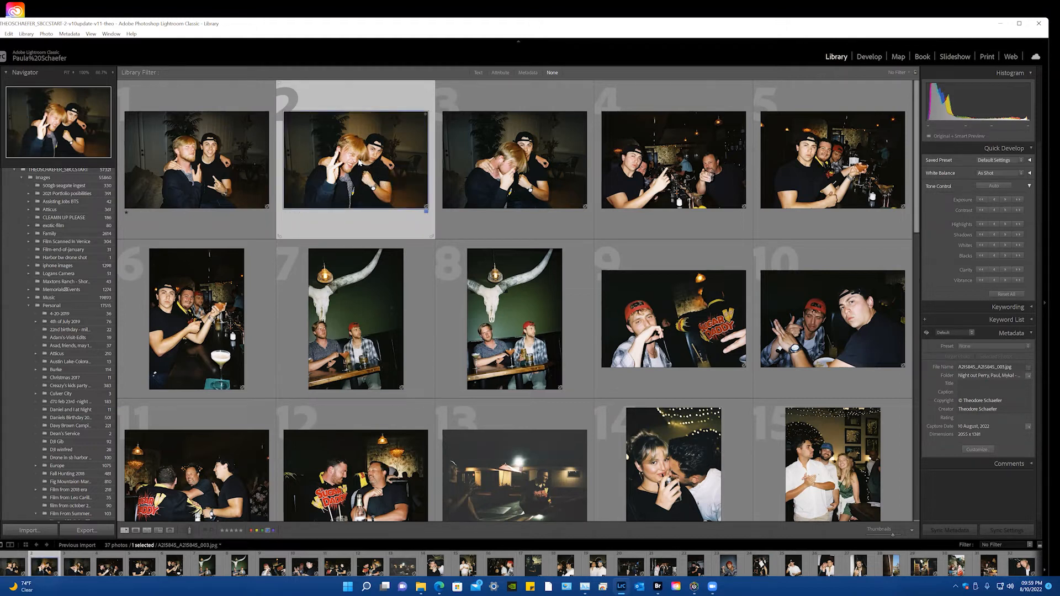
{"action": "key", "text": "8"}
{"action": "left_click", "coordinate": [525, 142]}
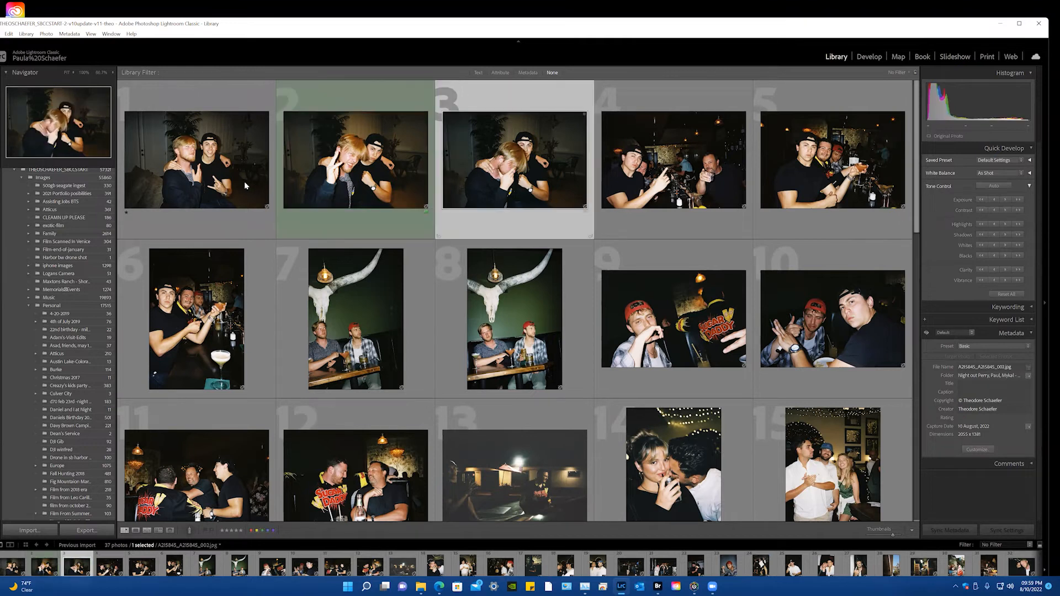
Step: Look over the imported photos in the grid, the catalog folders and the list of collections
{"action": "left_click", "coordinate": [263, 181]}
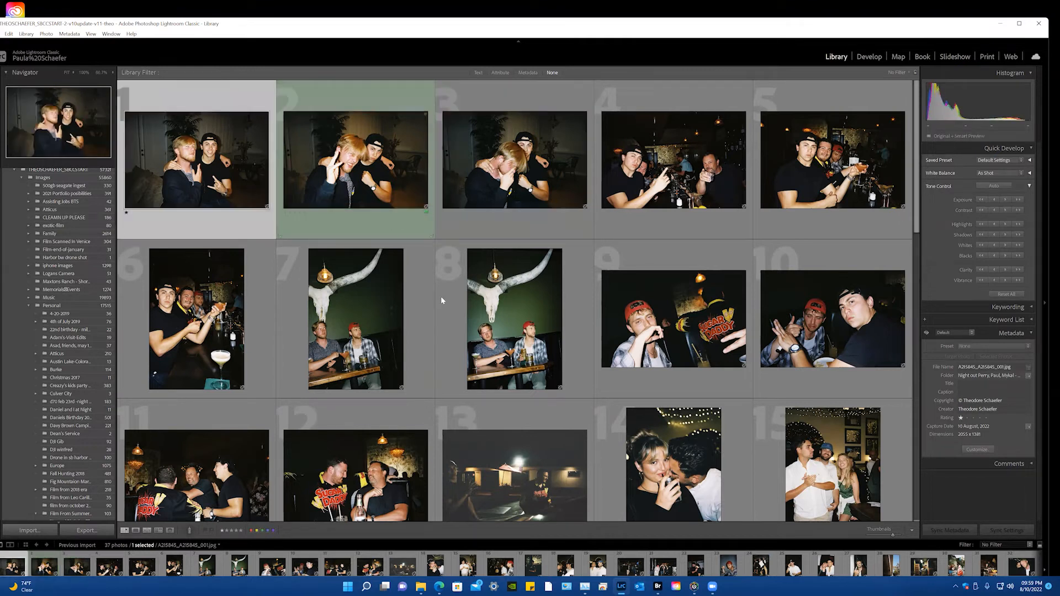
{"action": "scroll", "coordinate": [458, 315], "scroll_direction": "down", "scroll_amount": 3}
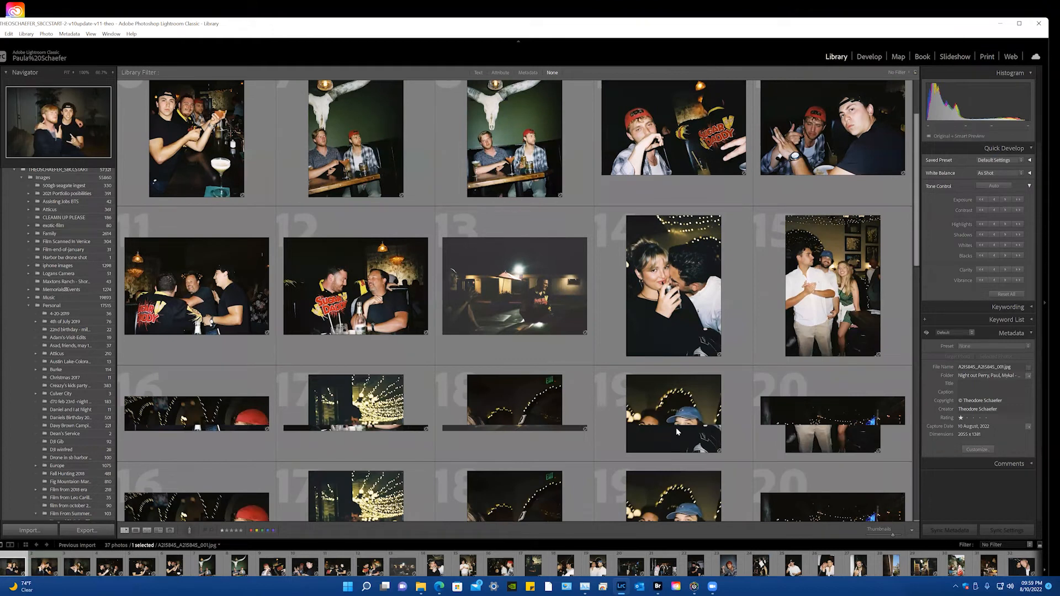
{"action": "scroll", "coordinate": [676, 427], "scroll_direction": "up", "scroll_amount": 3}
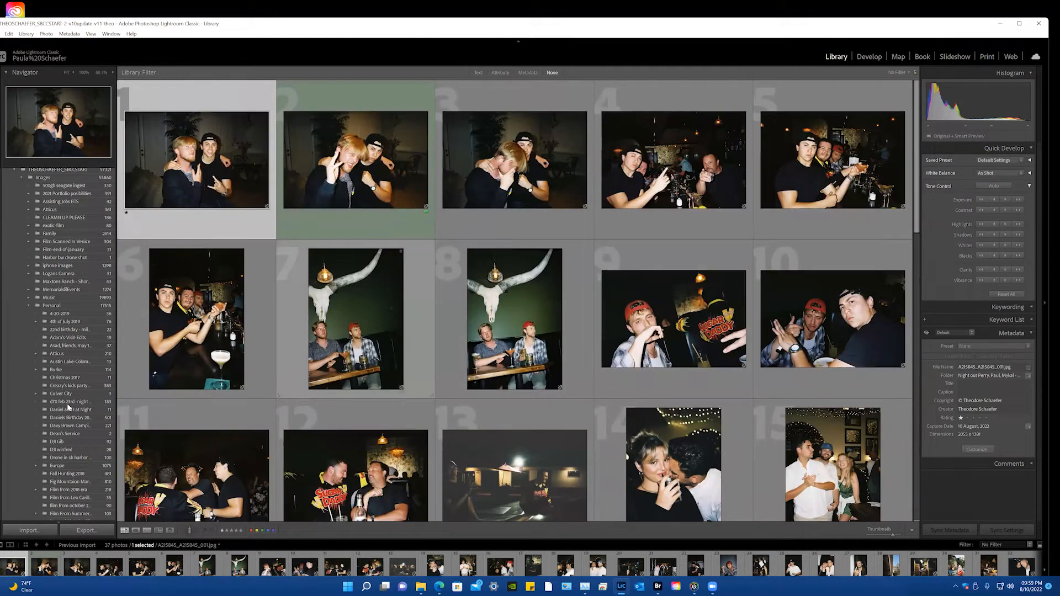
{"action": "scroll", "coordinate": [66, 403], "scroll_direction": "down", "scroll_amount": 10}
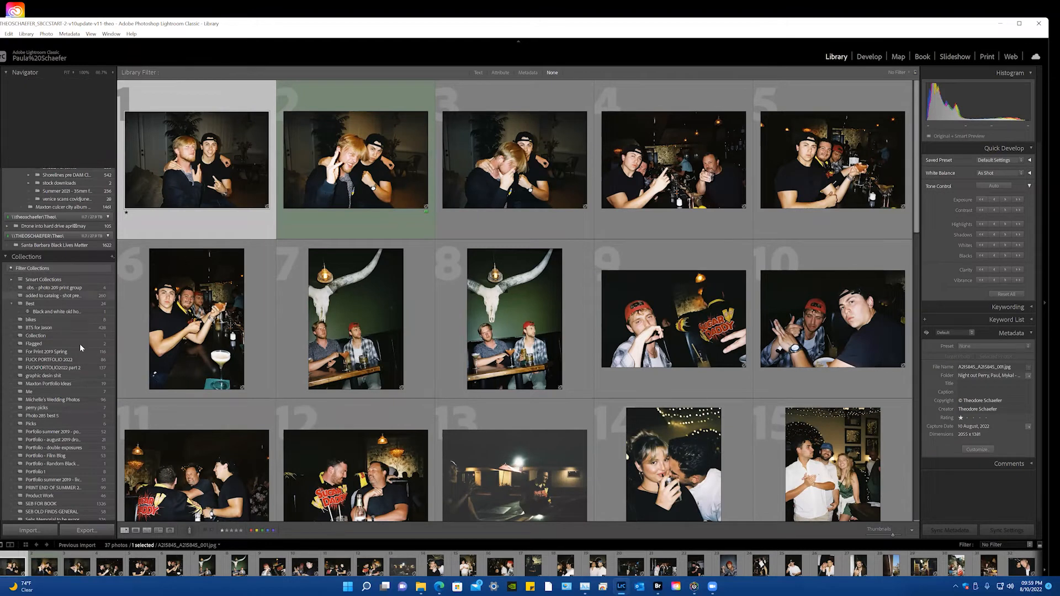
{"action": "scroll", "coordinate": [71, 345], "scroll_direction": "down", "scroll_amount": 4}
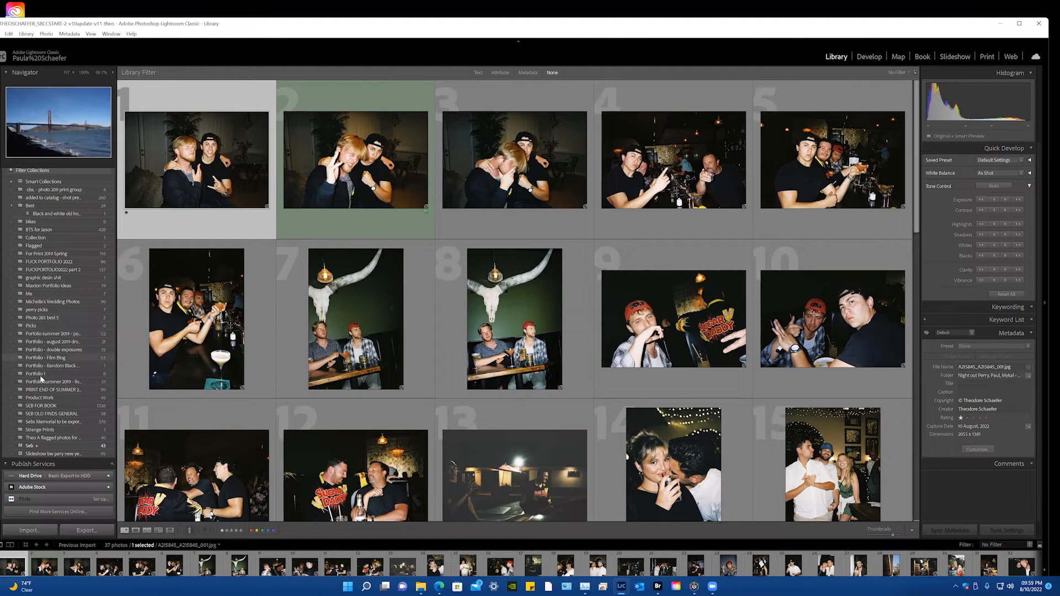
{"action": "mouse_move", "coordinate": [203, 336]}
{"action": "left_mouse_down"}
{"action": "mouse_move", "coordinate": [87, 339]}
{"action": "mouse_move", "coordinate": [210, 340]}
{"action": "left_mouse_up"}
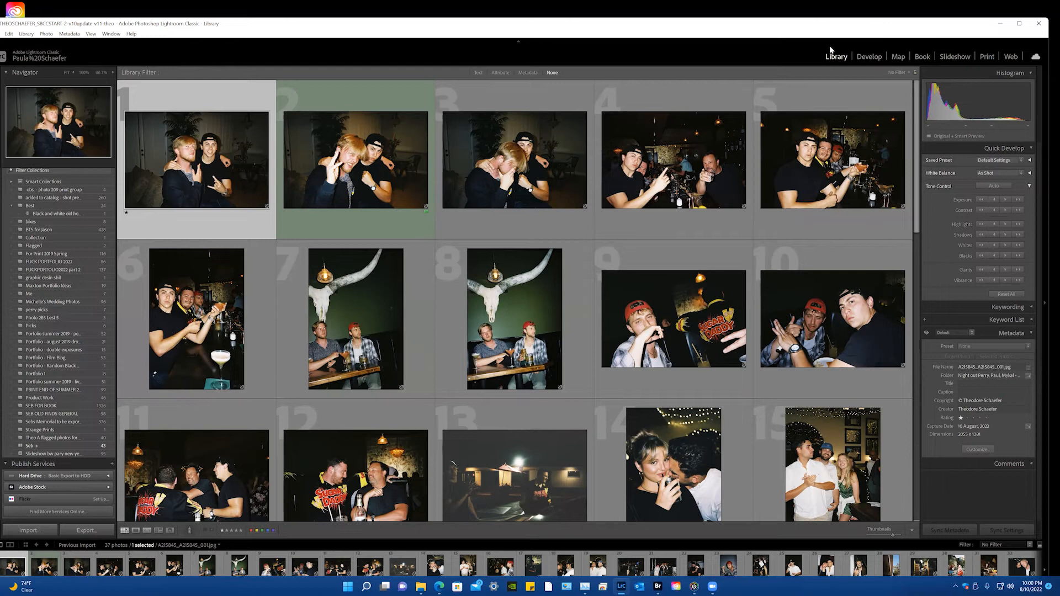
Step: Switch to File Explorer and open the Import folder on the HDD (D:) drive
{"action": "left_click", "coordinate": [421, 586]}
{"action": "scroll", "coordinate": [218, 361], "scroll_direction": "down", "scroll_amount": 3}
{"action": "scroll", "coordinate": [218, 360], "scroll_direction": "down", "scroll_amount": 5}
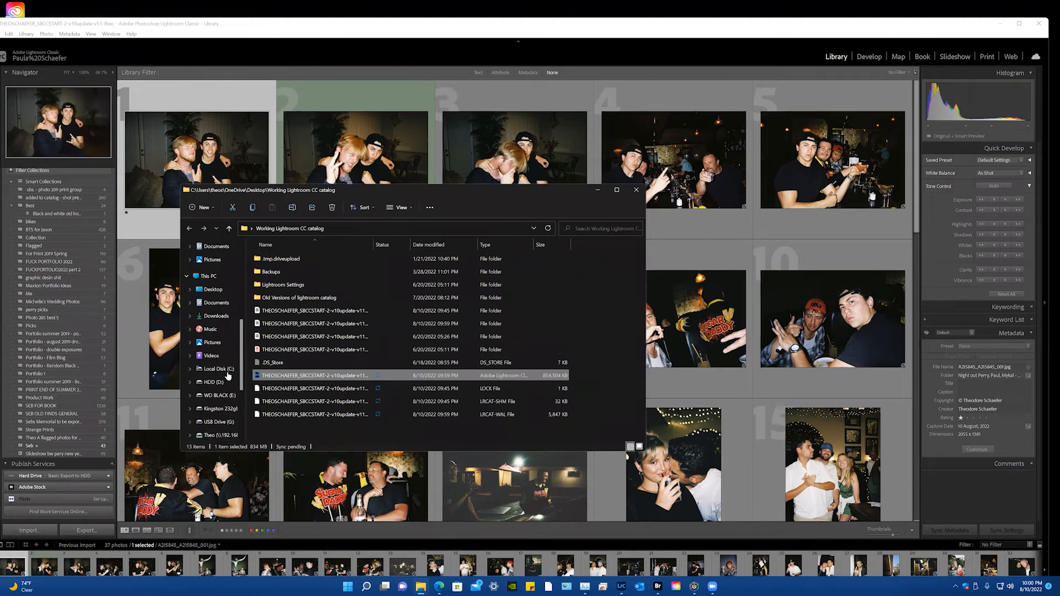
{"action": "left_click", "coordinate": [220, 382]}
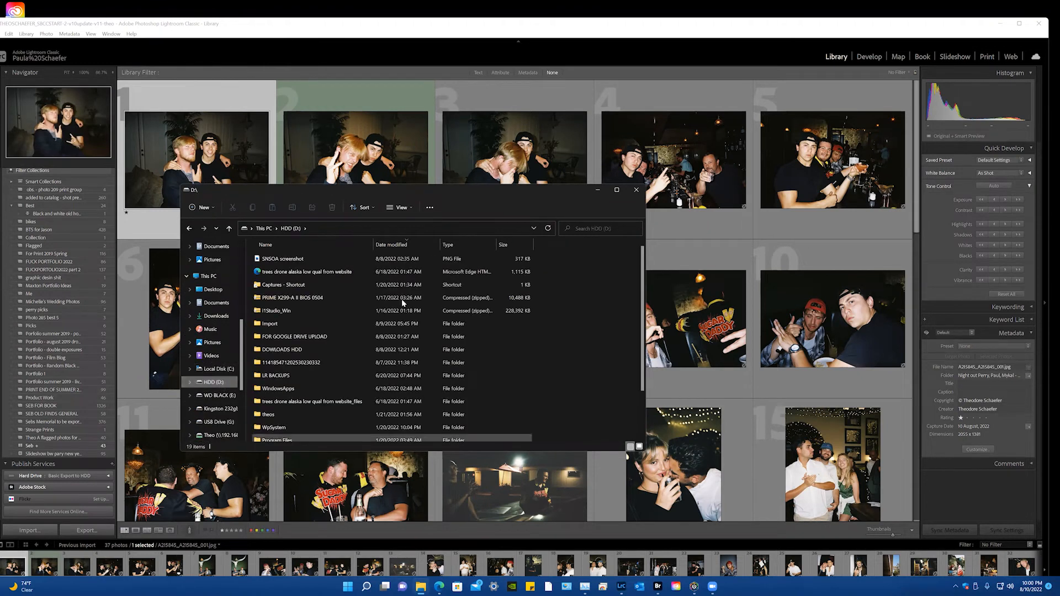
{"action": "left_click", "coordinate": [289, 323]}
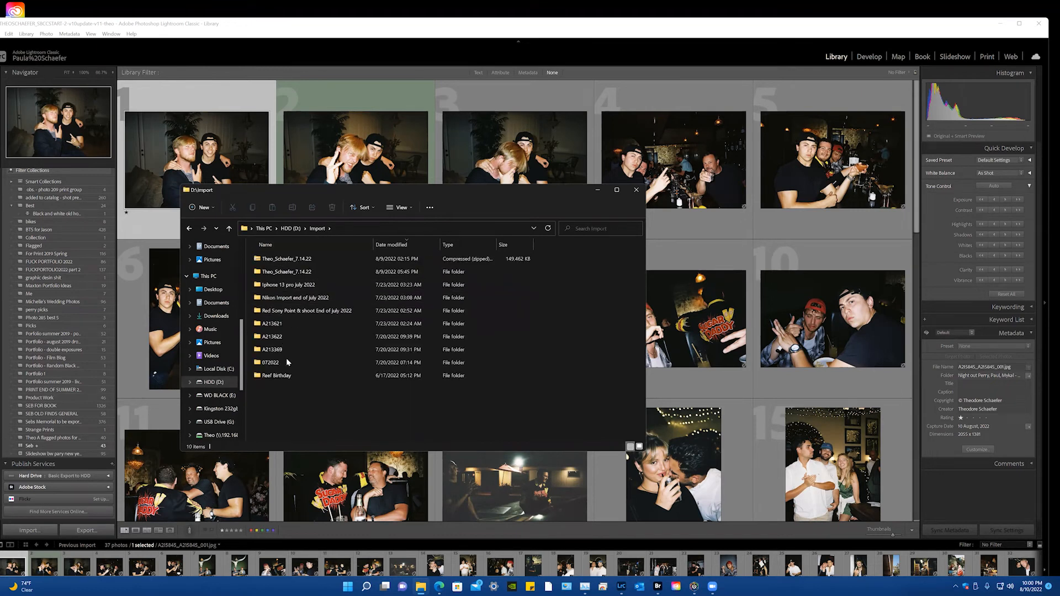
Step: Browse the network drive (Z:) through T-S-MAIN to the Images folder
{"action": "left_click", "coordinate": [213, 435]}
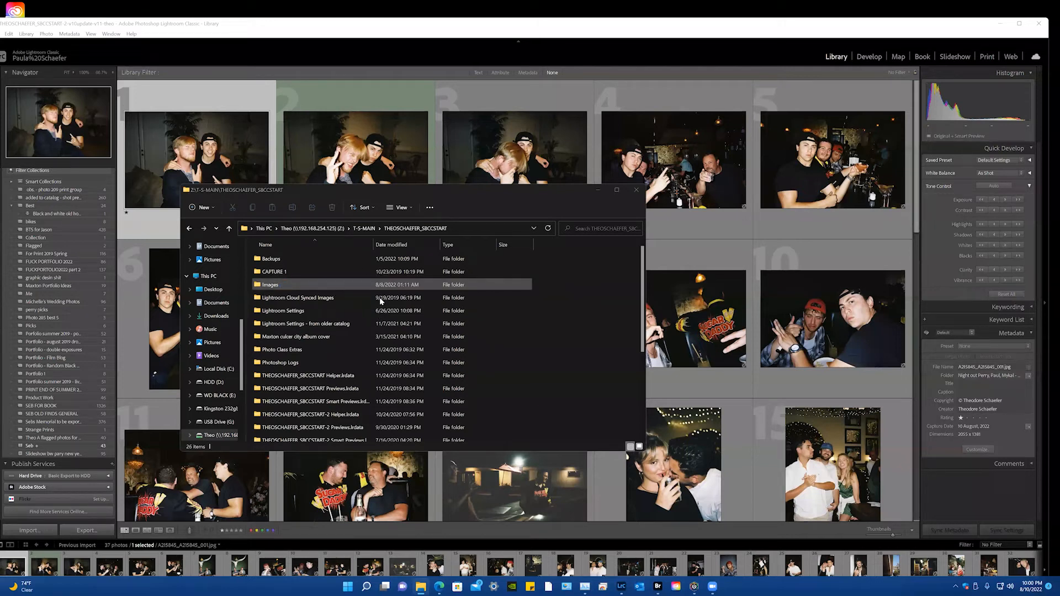
{"action": "scroll", "coordinate": [382, 299], "scroll_direction": "down", "scroll_amount": 8}
{"action": "scroll", "coordinate": [380, 294], "scroll_direction": "up", "scroll_amount": 8}
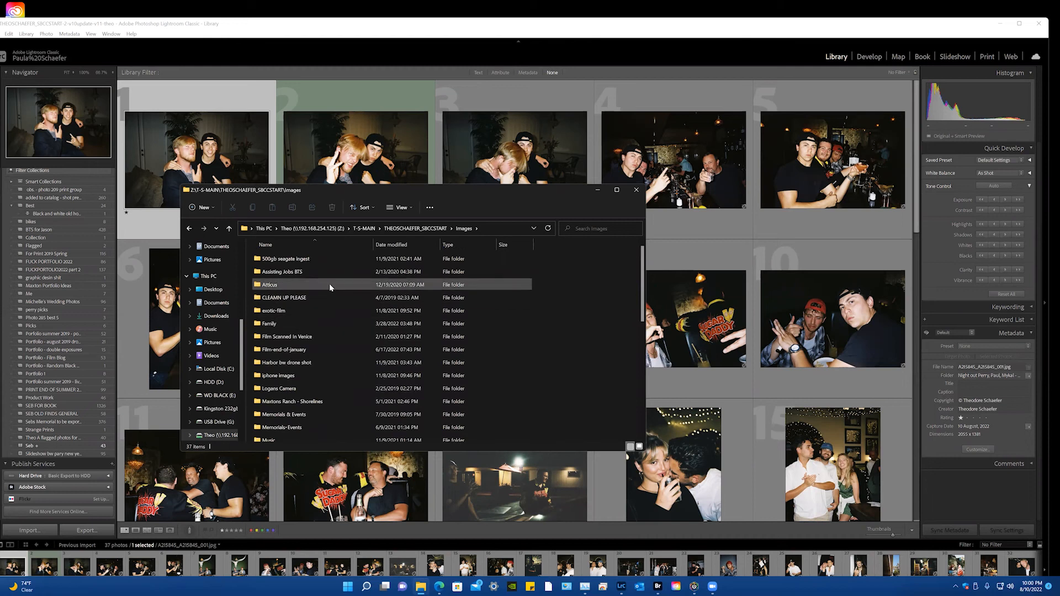
Step: Return to Lightroom Classic, collapse and re-expand the catalog's Images folder, and look through its Personal subfolders
{"action": "left_click", "coordinate": [858, 48]}
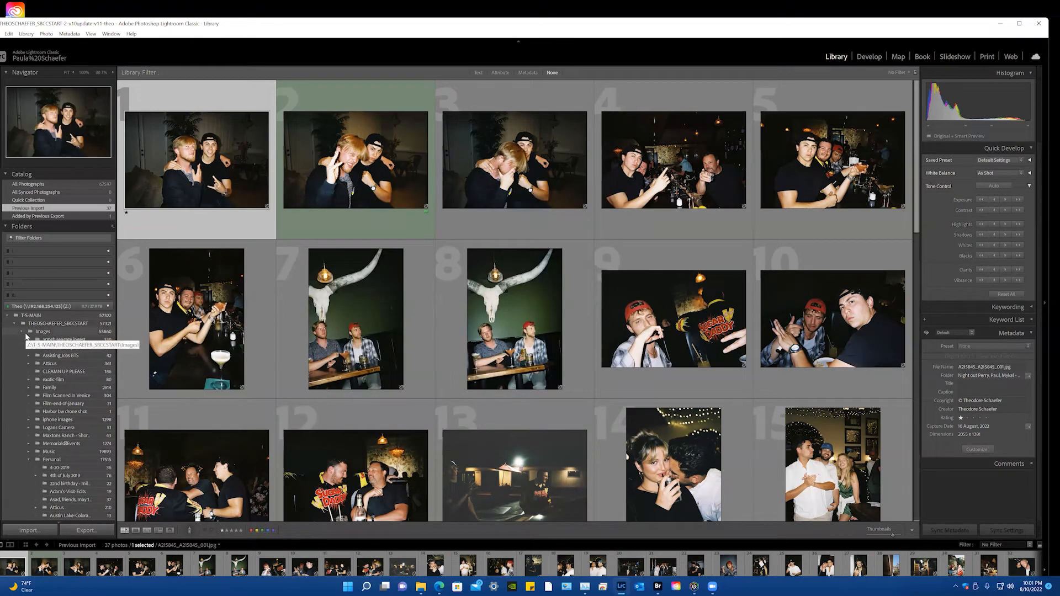
{"action": "left_click", "coordinate": [22, 332]}
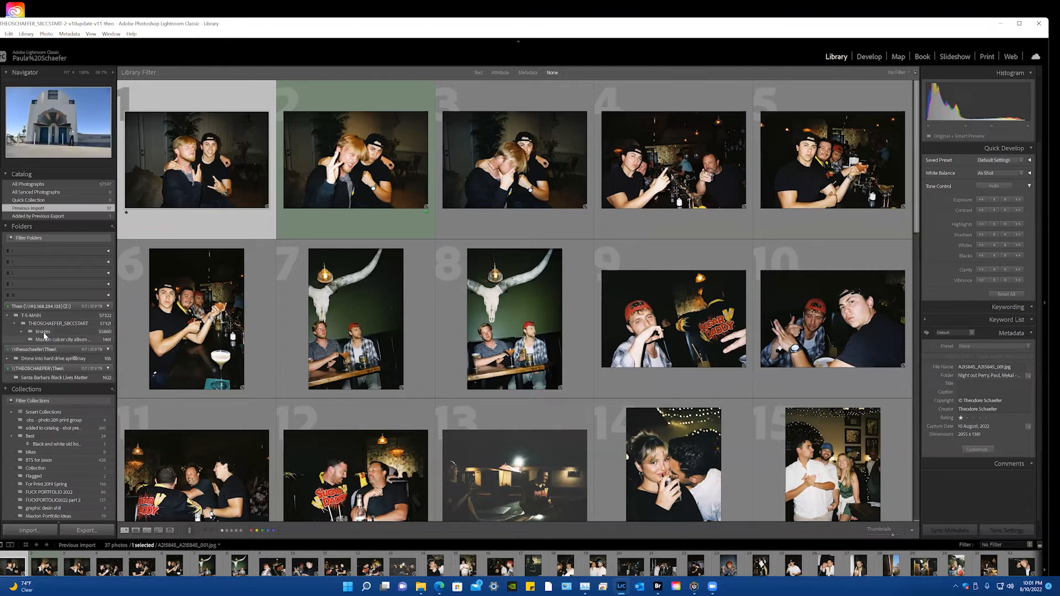
{"action": "left_click", "coordinate": [21, 332]}
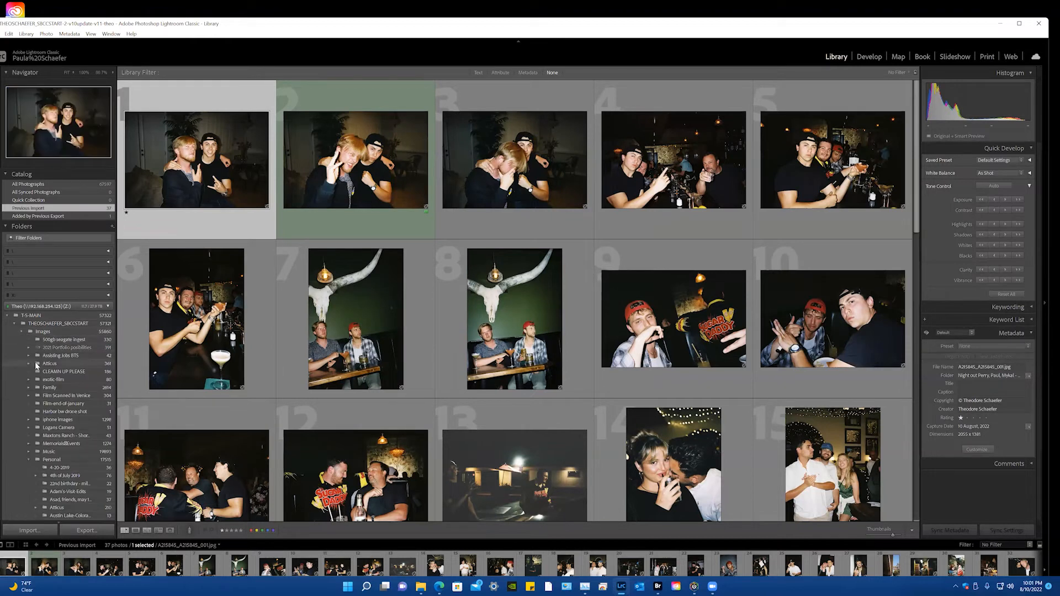
{"action": "scroll", "coordinate": [60, 387], "scroll_direction": "down", "scroll_amount": 5}
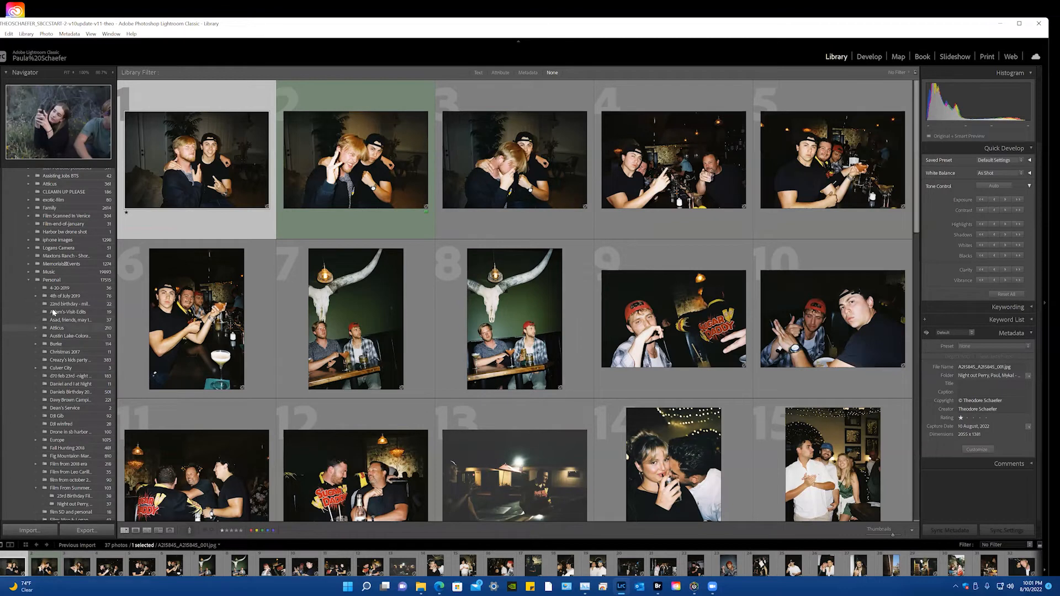
Step: Collapse the Personal folder and look through the catalog's folder list and the whole grid of imported photos
{"action": "left_click", "coordinate": [29, 280]}
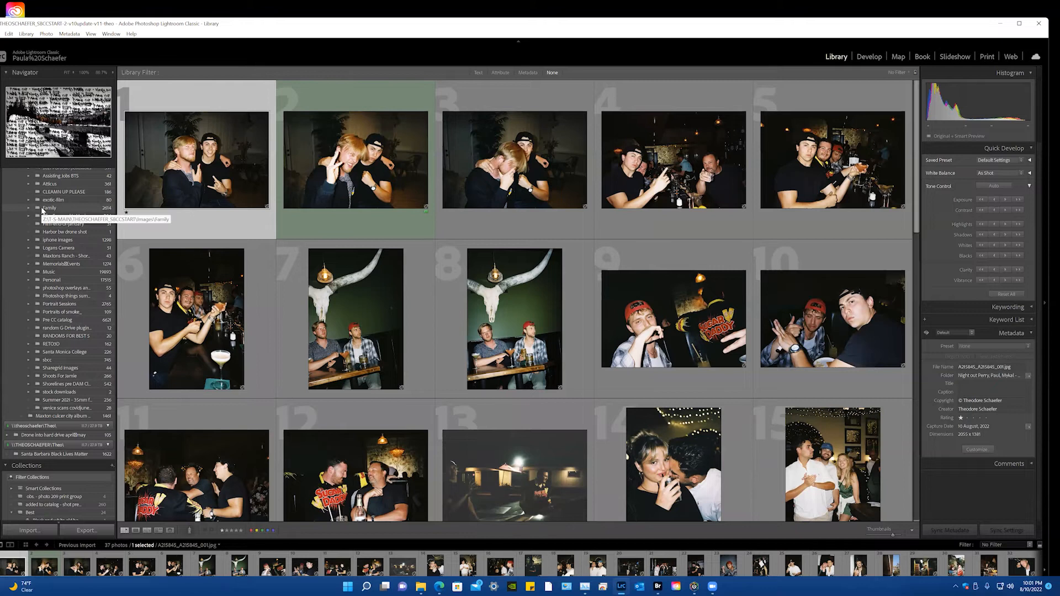
{"action": "scroll", "coordinate": [101, 343], "scroll_direction": "up", "scroll_amount": 3}
{"action": "scroll", "coordinate": [101, 343], "scroll_direction": "down", "scroll_amount": 1}
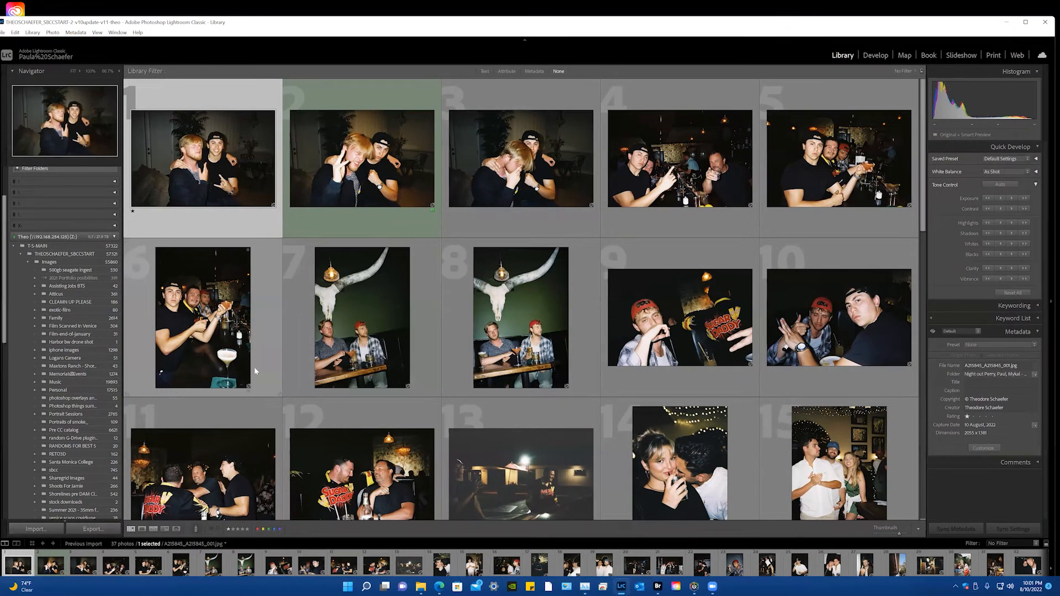
{"action": "scroll", "coordinate": [254, 367], "scroll_direction": "down", "scroll_amount": 3}
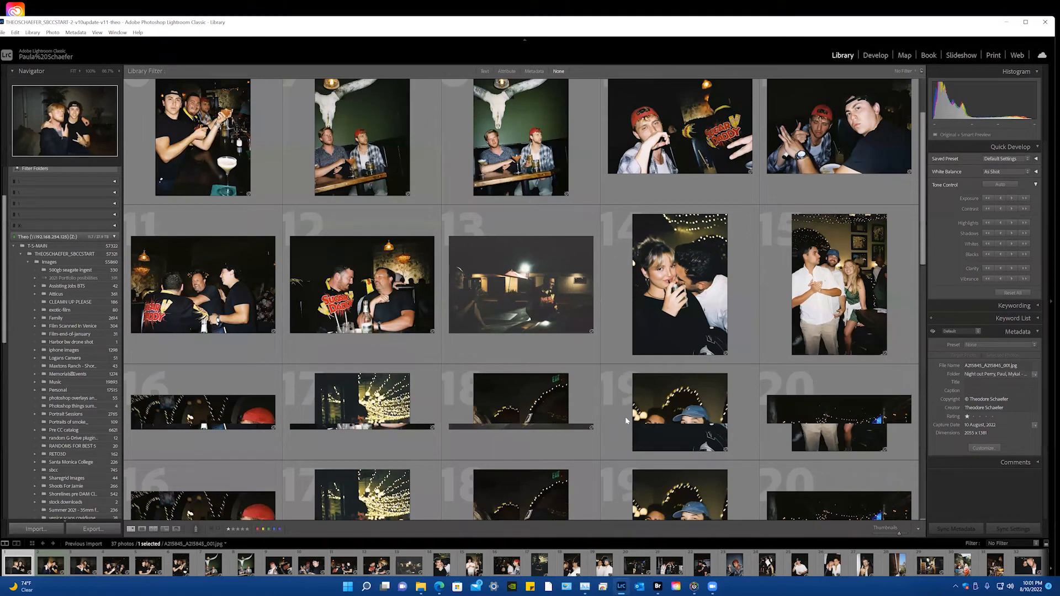
{"action": "scroll", "coordinate": [625, 417], "scroll_direction": "down", "scroll_amount": 10}
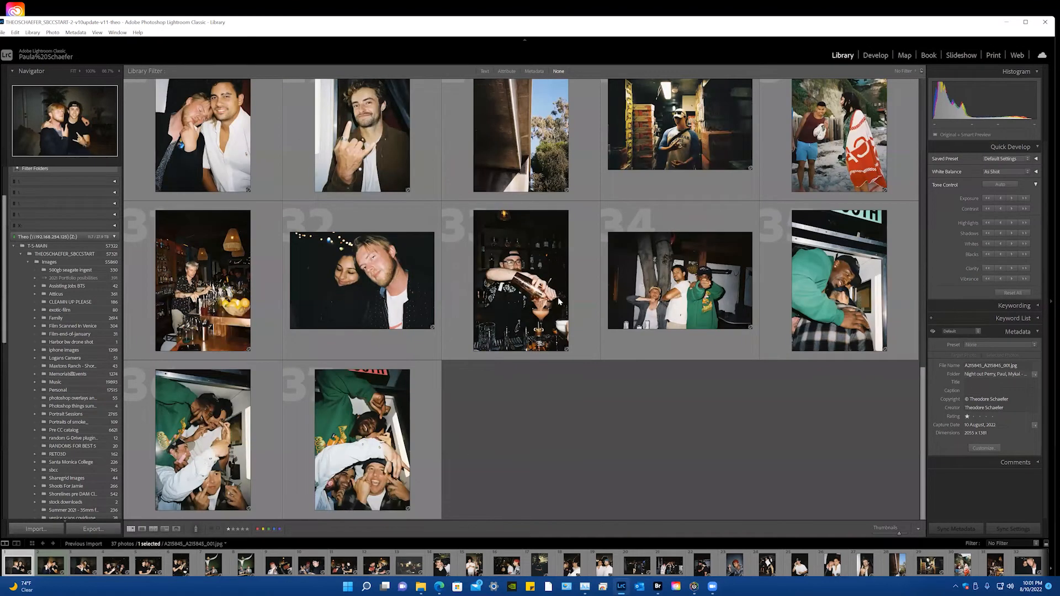
{"action": "scroll", "coordinate": [147, 300], "scroll_direction": "up", "scroll_amount": 10}
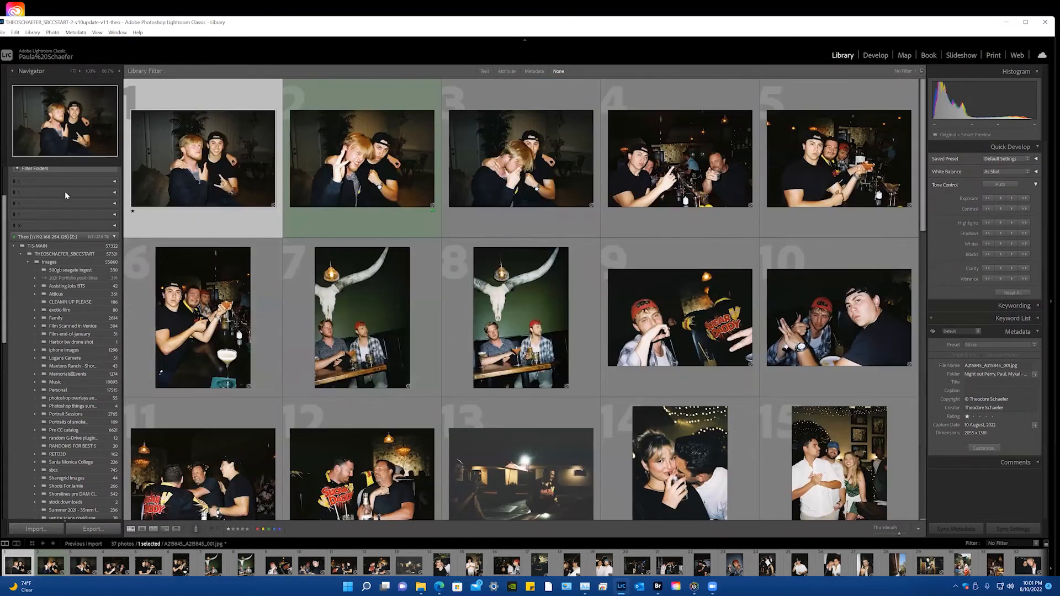
{"action": "scroll", "coordinate": [64, 191], "scroll_direction": "up", "scroll_amount": 3}
Step: Open the first imported photo in Adobe Photoshop 2022 as a copy with Lightroom adjustments
{"action": "right_click", "coordinate": [209, 154]}
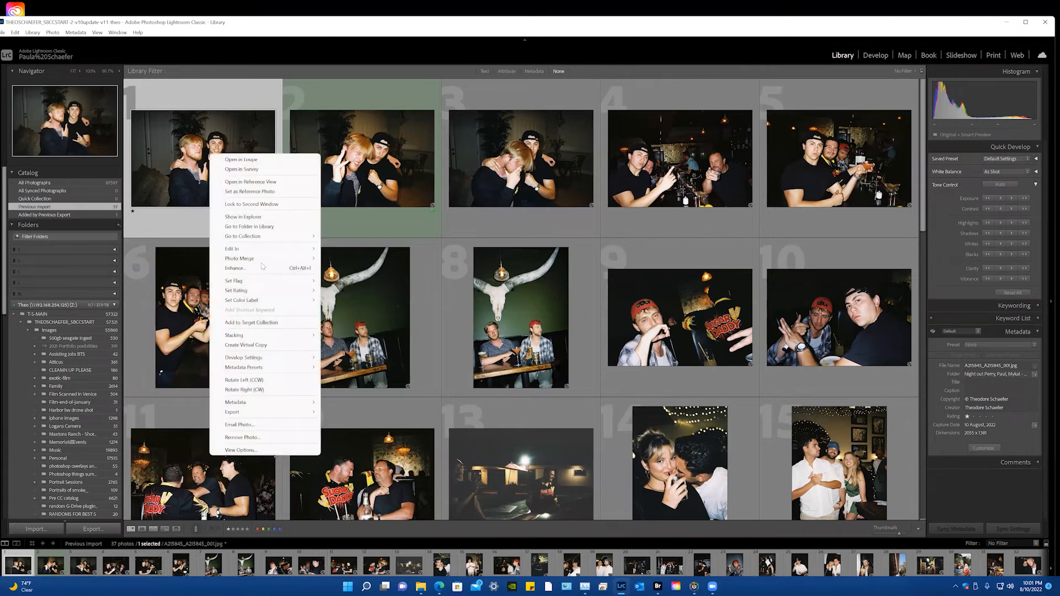
{"action": "mouse_move", "coordinate": [276, 249]}
{"action": "left_click", "coordinate": [380, 249]}
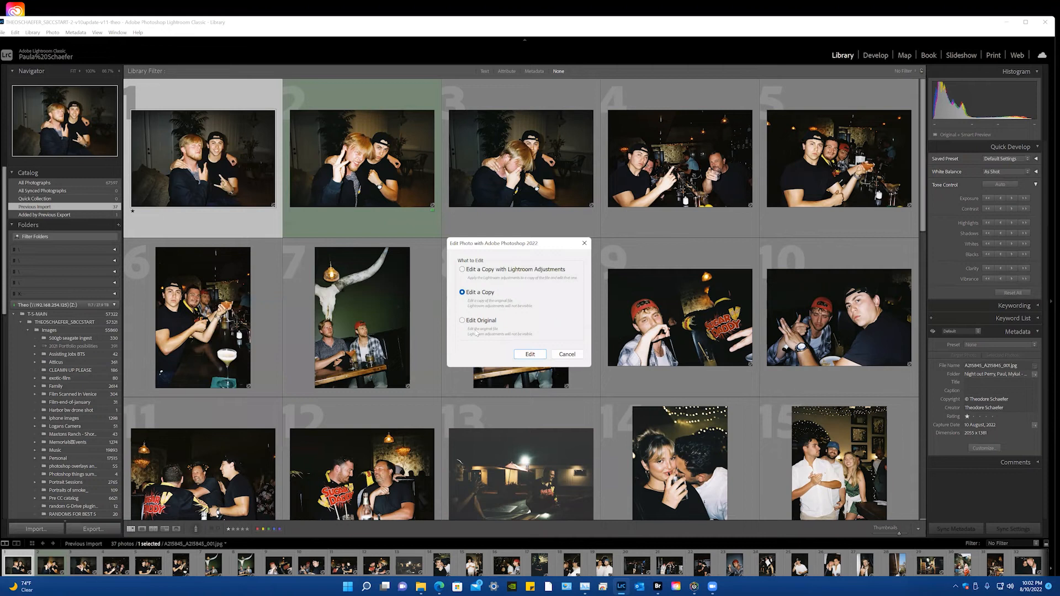
{"action": "left_click", "coordinate": [462, 270]}
{"action": "left_click", "coordinate": [530, 354]}
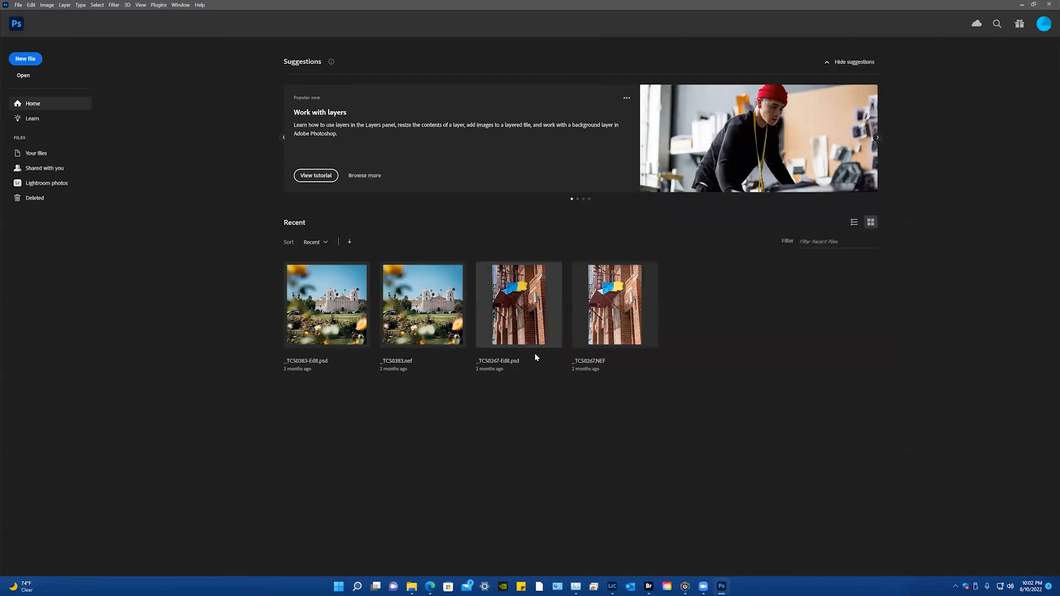
{"action": "left_click", "coordinate": [535, 357]}
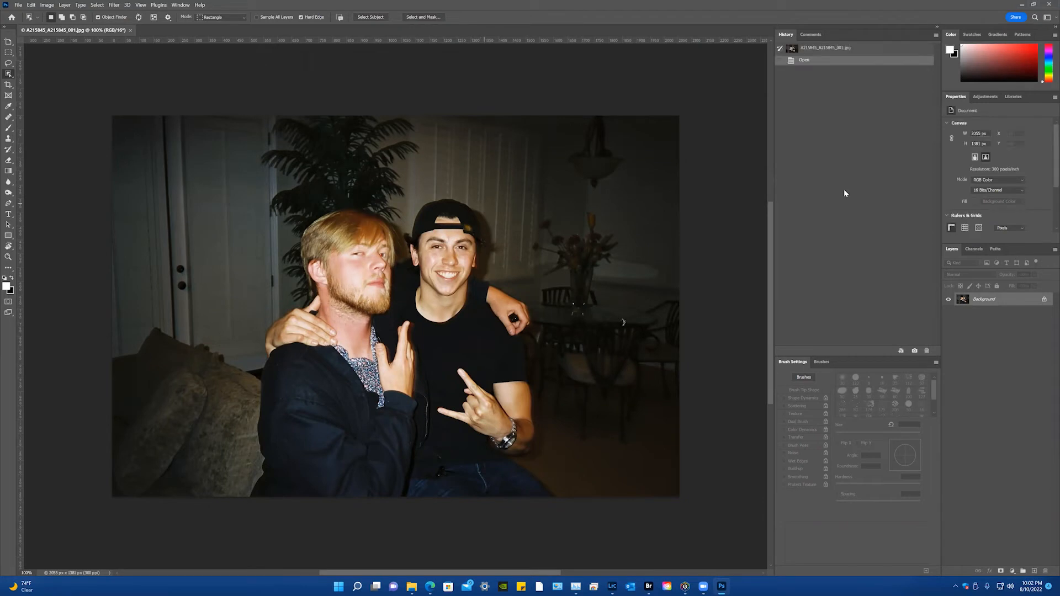
Step: Duplicate the photo's Background layer and paint a broad soft white brush stroke across both faces on the copy
{"action": "key", "text": "ctrl+j"}
{"action": "left_click", "coordinate": [8, 127]}
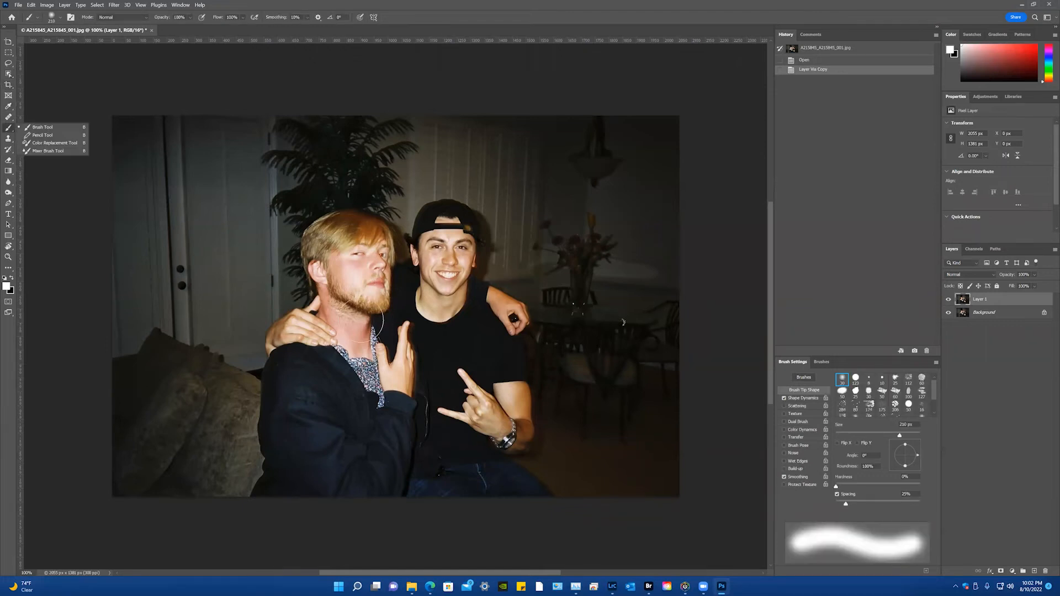
{"action": "left_click_drag", "start_coordinate": [207, 254], "coordinate": [632, 309]}
Step: Save the painted copy, close Photoshop, and compare the edited PSD with its original in the Lightroom Classic grid
{"action": "key", "text": "ctrl+s"}
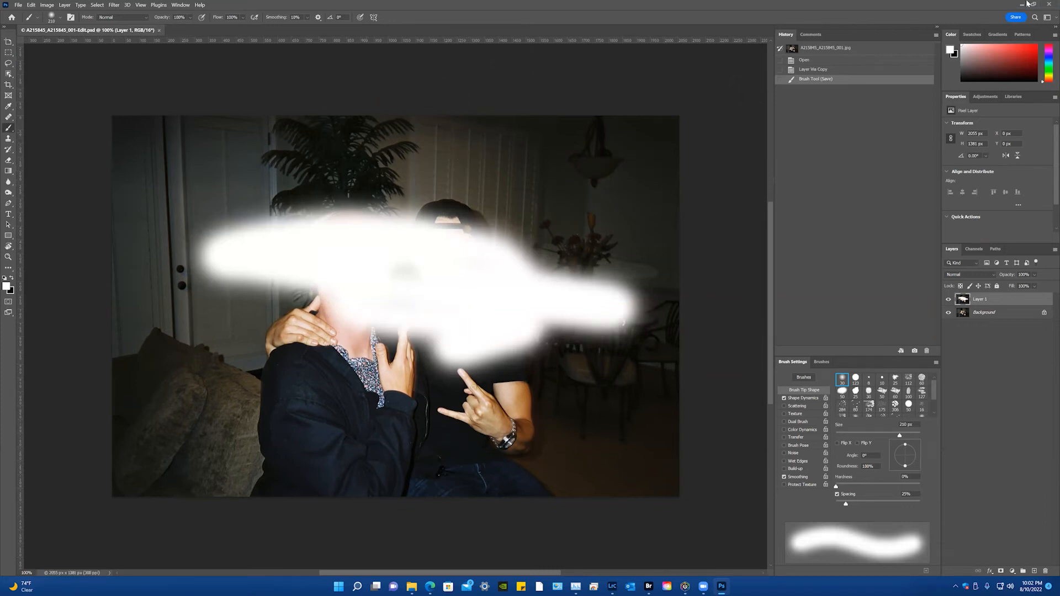
{"action": "left_click", "coordinate": [1048, 4]}
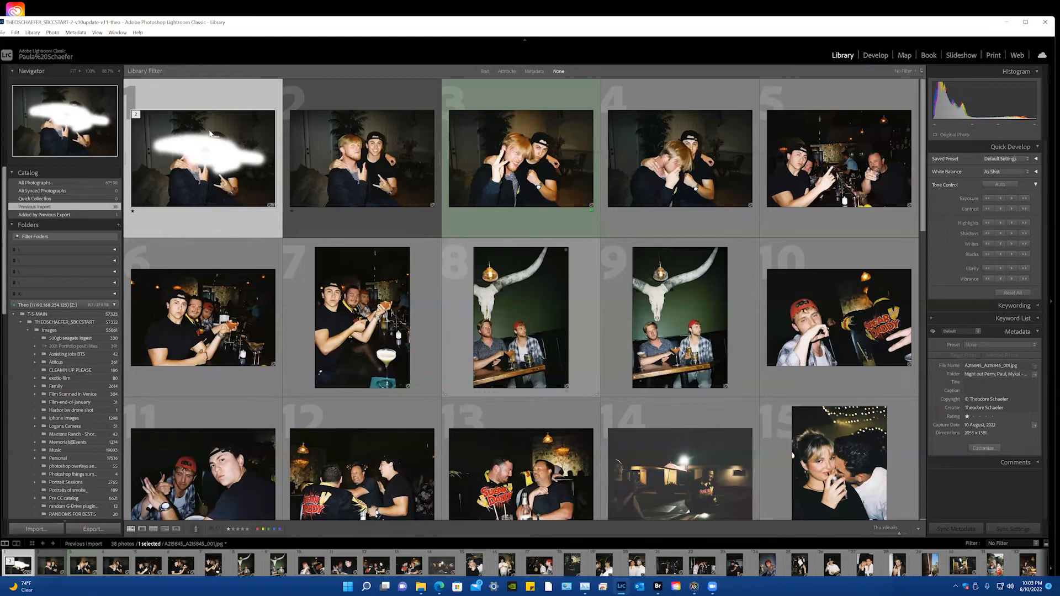
{"action": "key", "text": "Right"}
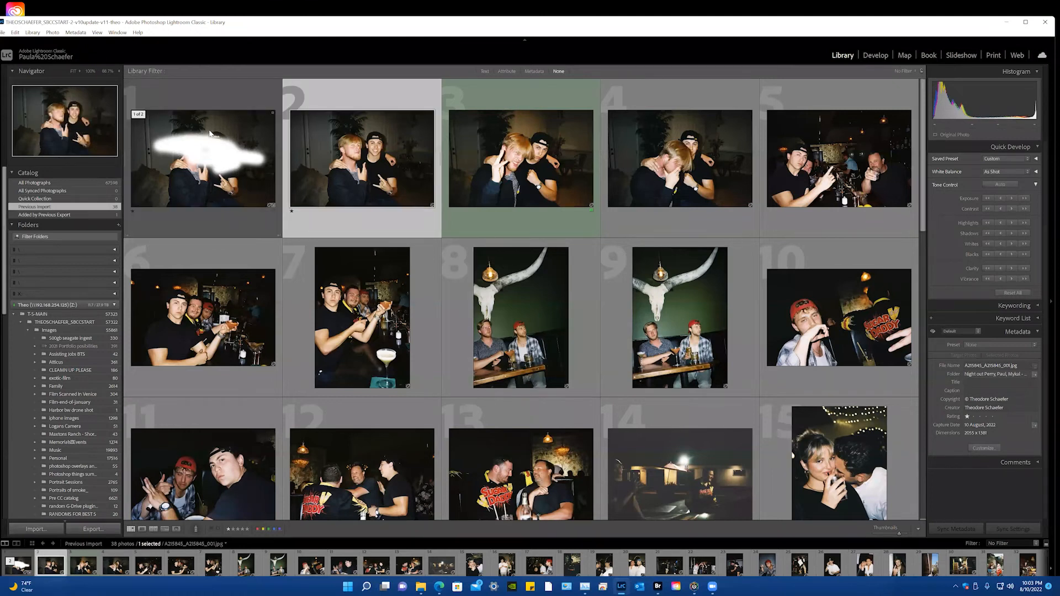
{"action": "key", "text": "Left"}
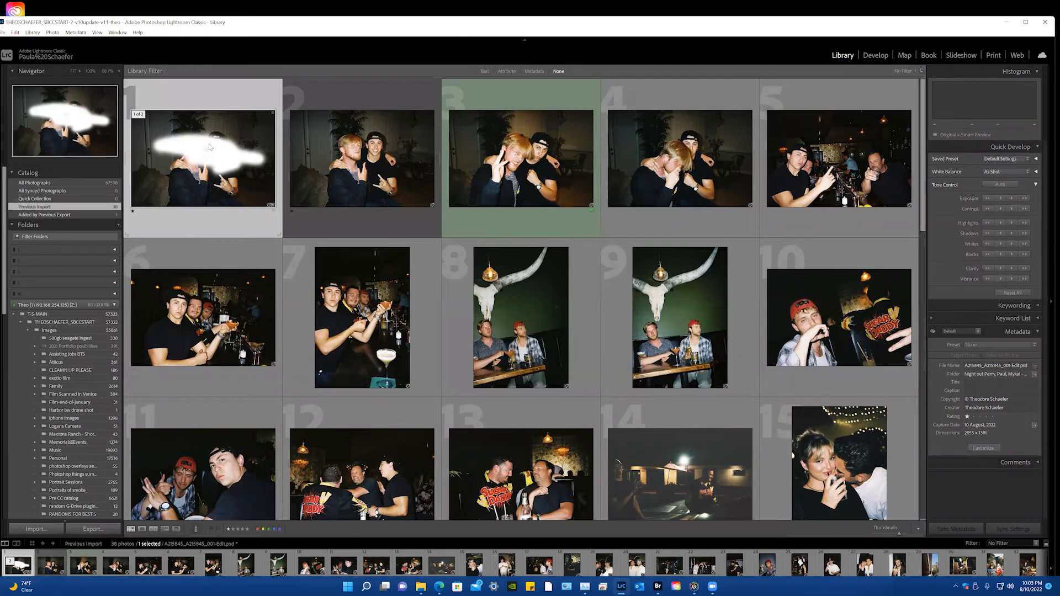
Step: View the edited PSD in the Develop module and return to the Library grid
{"action": "right_click", "coordinate": [250, 193]}
{"action": "mouse_move", "coordinate": [258, 241]}
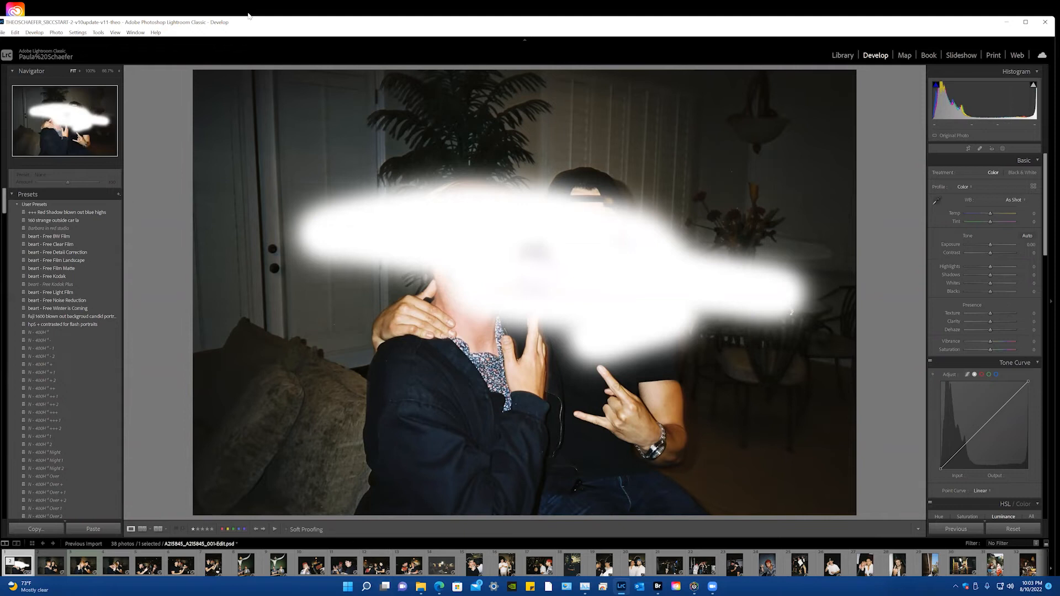
{"action": "left_click", "coordinate": [842, 55]}
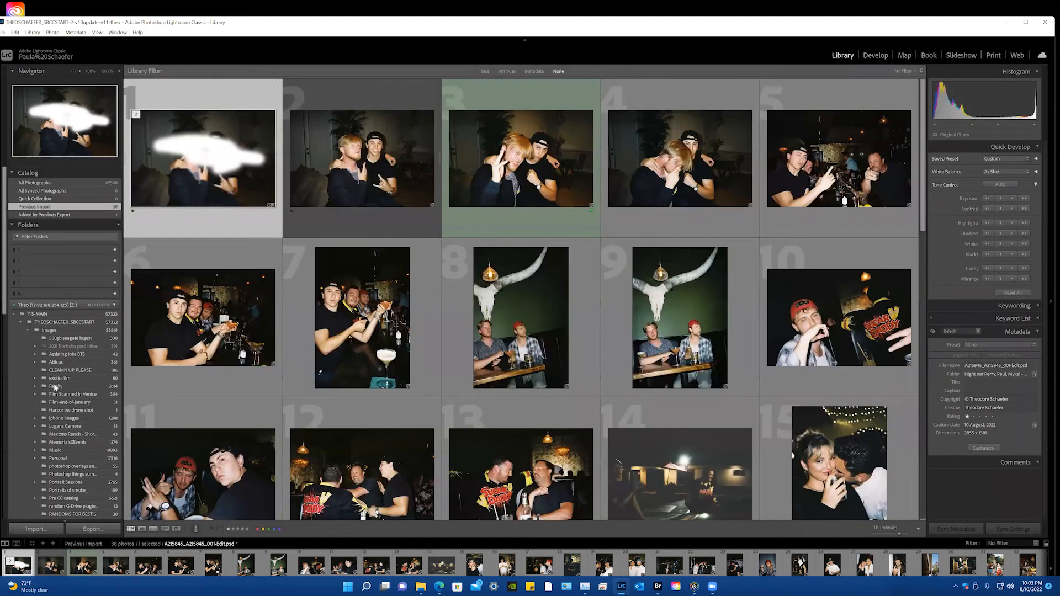
Step: Filter the main catalog folder under T-S-MAIN to five-star photos, look through them, and view _DSC7109.jpg enlarged
{"action": "scroll", "coordinate": [88, 384], "scroll_direction": "down", "scroll_amount": 5}
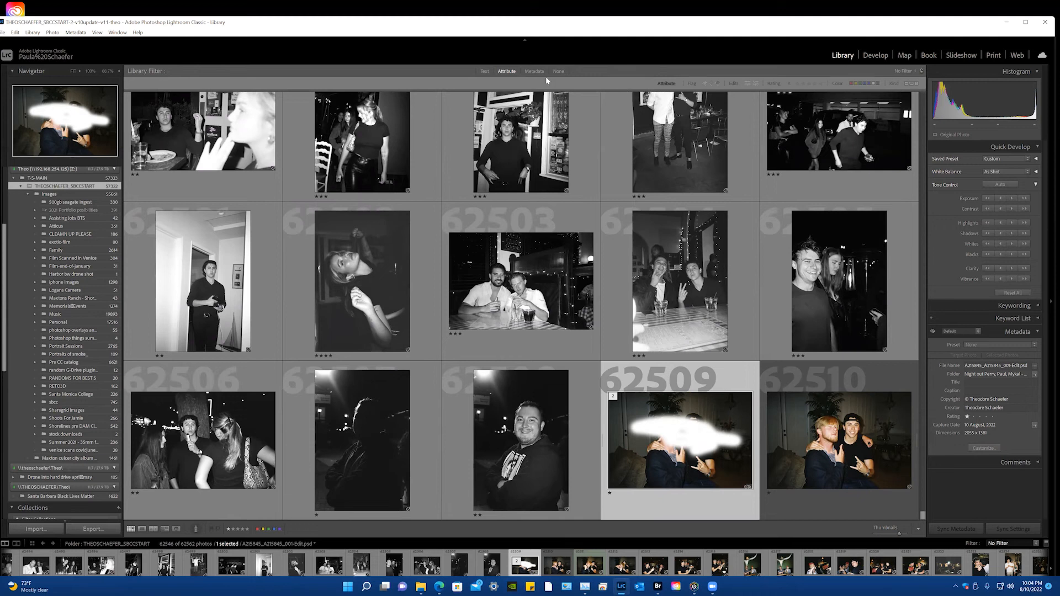
{"action": "left_click", "coordinate": [821, 84]}
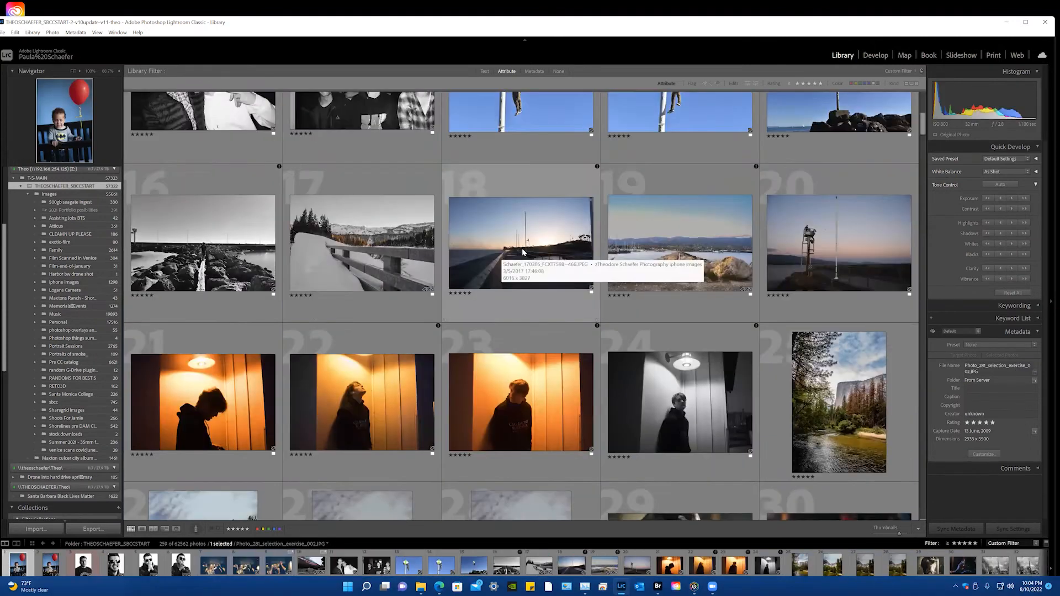
{"action": "scroll", "coordinate": [501, 253], "scroll_direction": "down", "scroll_amount": 4}
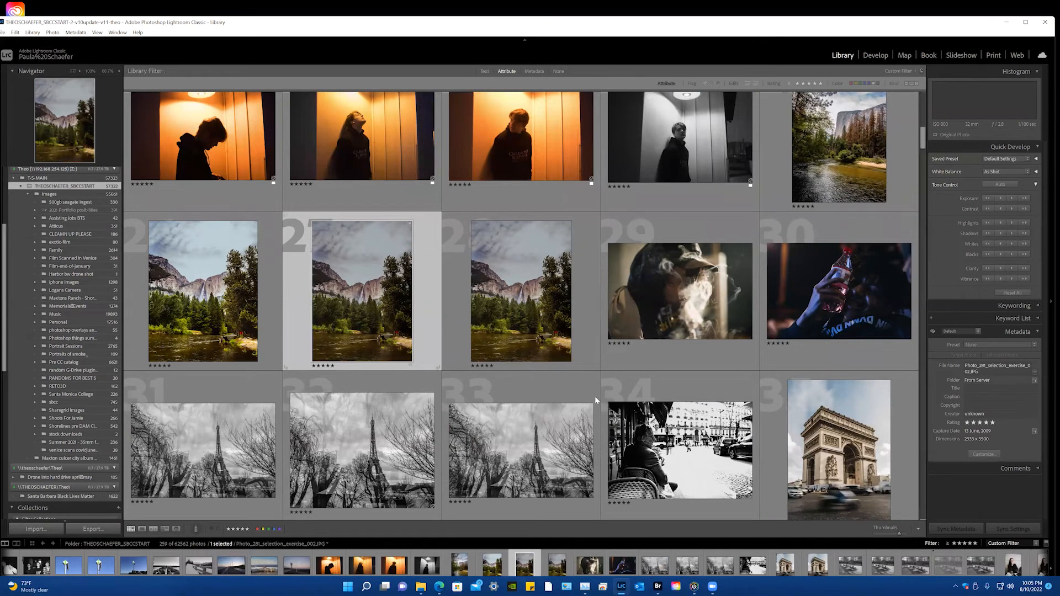
{"action": "scroll", "coordinate": [589, 412], "scroll_direction": "down", "scroll_amount": 12}
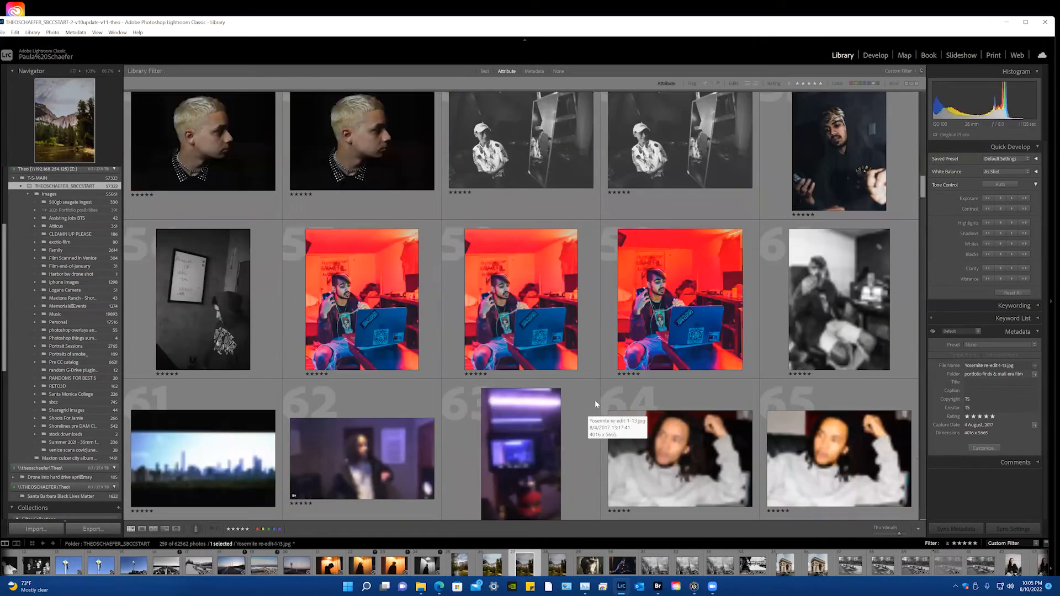
{"action": "scroll", "coordinate": [593, 400], "scroll_direction": "up", "scroll_amount": 2}
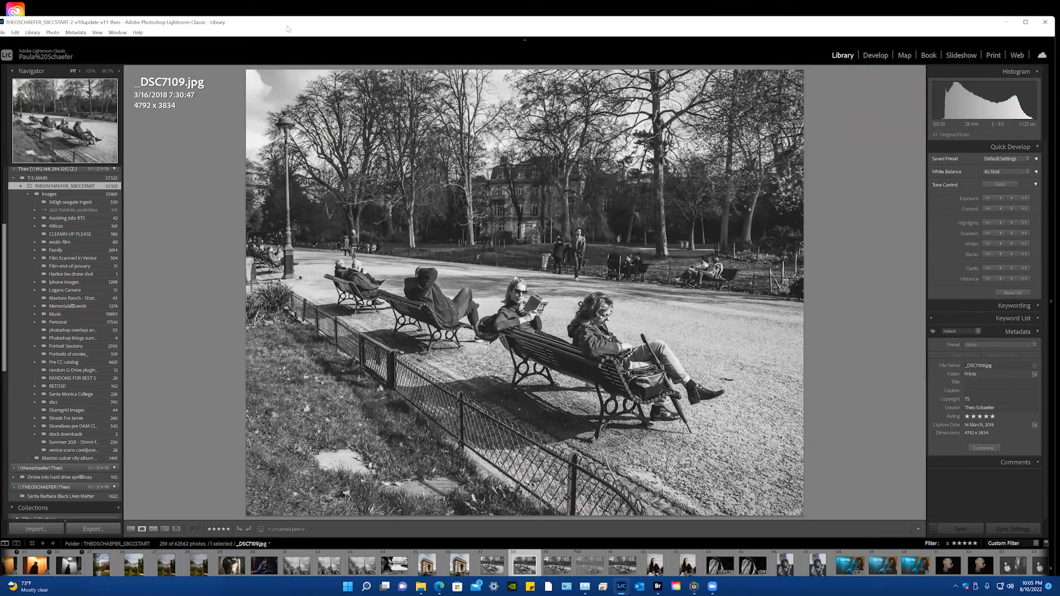
Step: Examine the External Editing preferences, including the color space options for editing in Photoshop 2022
{"action": "left_click_drag", "start_coordinate": [286, 26], "coordinate": [301, 14]}
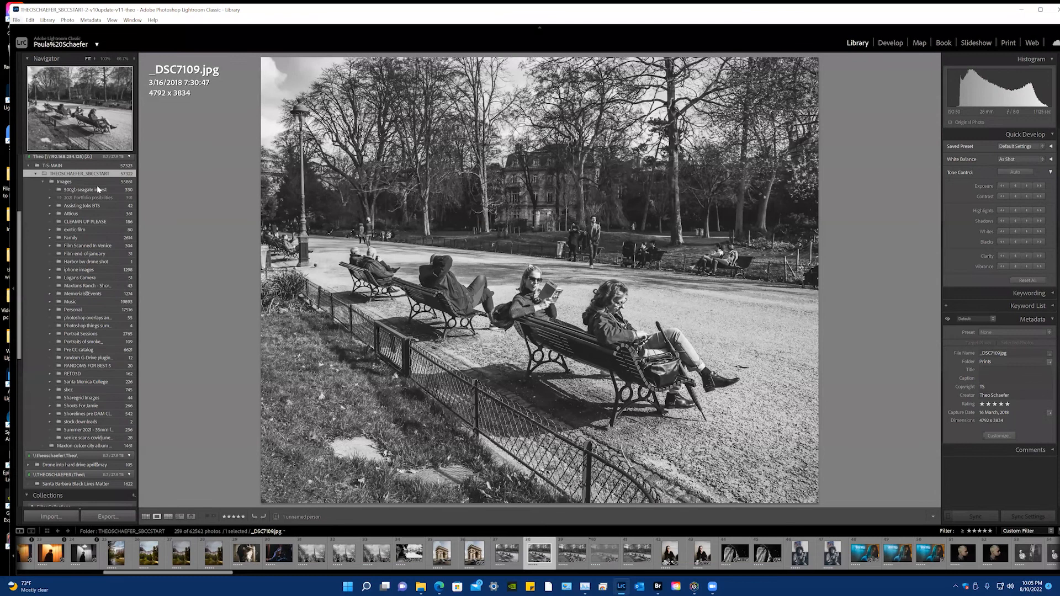
{"action": "key", "text": "ctrl+comma"}
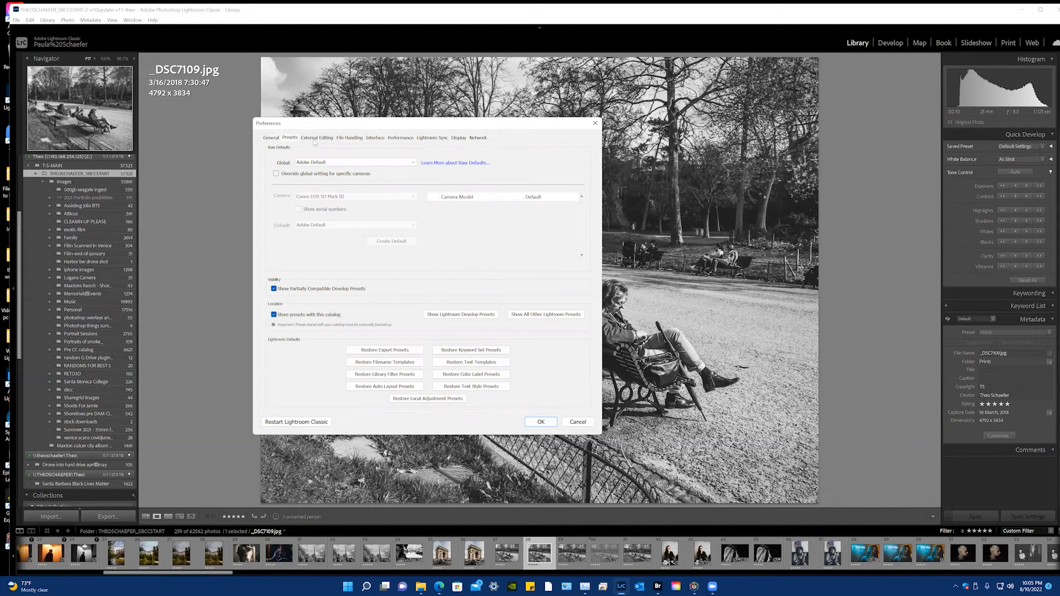
{"action": "left_click", "coordinate": [315, 139]}
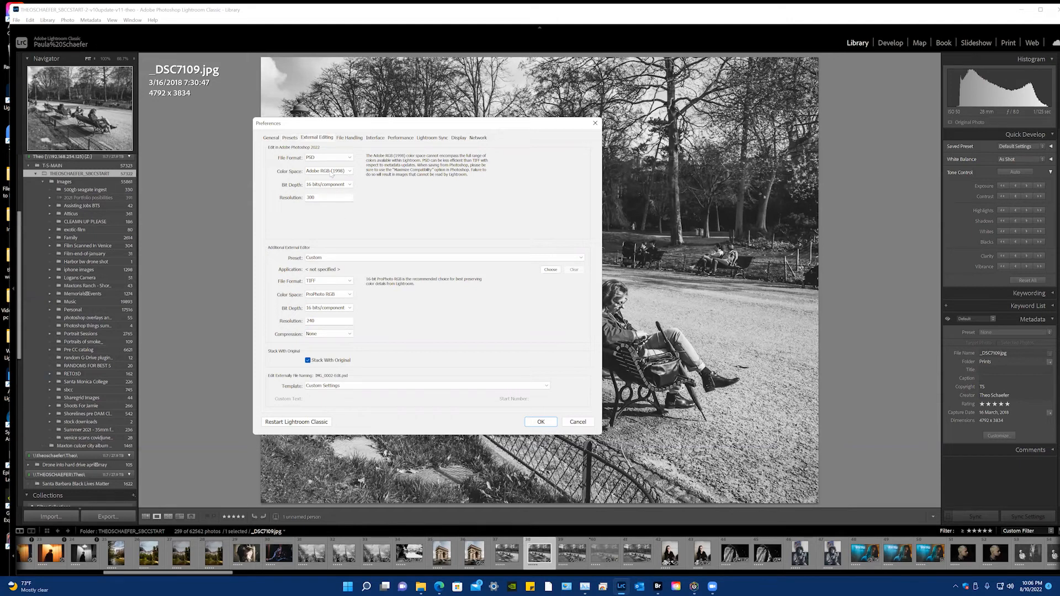
{"action": "left_click", "coordinate": [331, 171]}
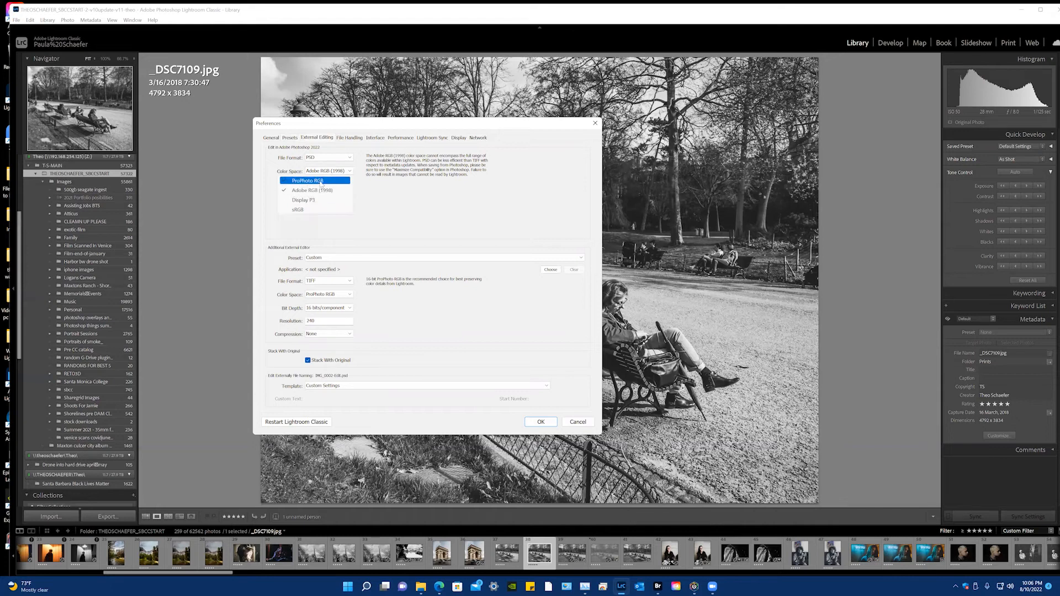
{"action": "left_click", "coordinate": [453, 225]}
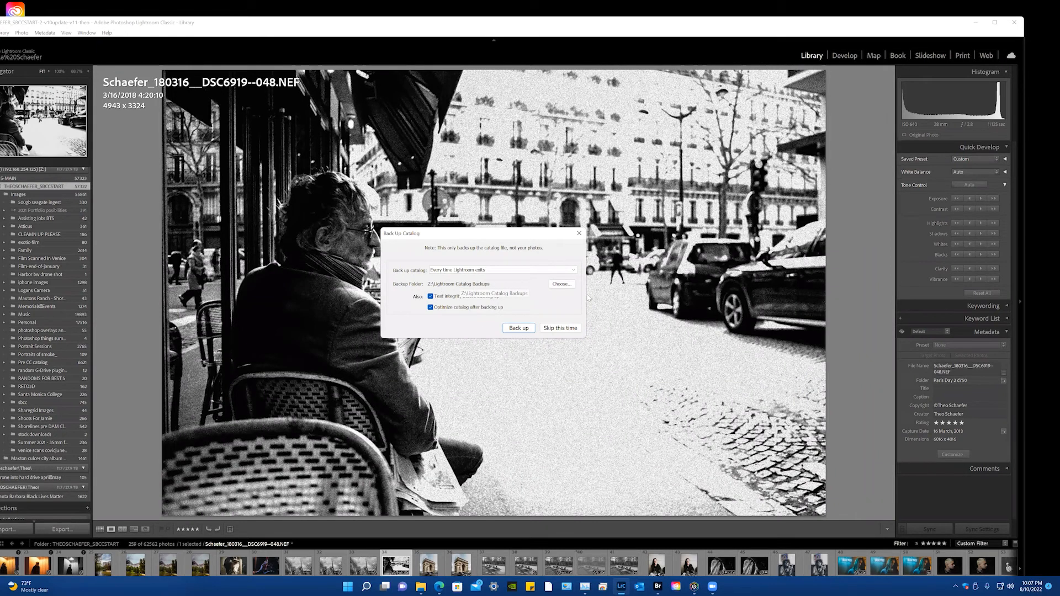
Step: Set the catalog backup folder to LR BACKUPS on the HDD (D:) drive and back up the catalog
{"action": "left_click", "coordinate": [558, 283]}
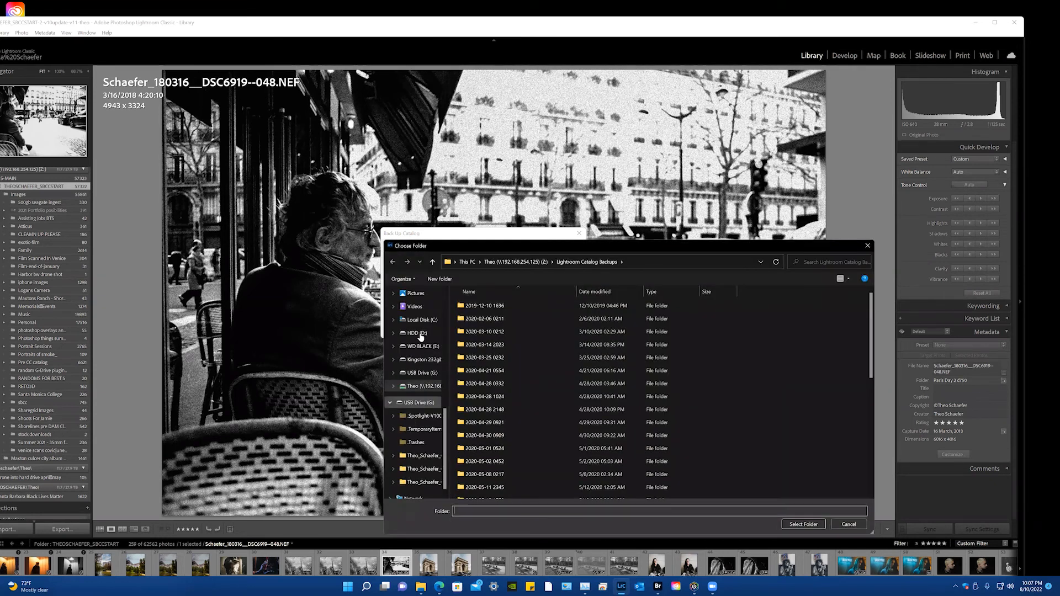
{"action": "left_click", "coordinate": [418, 334]}
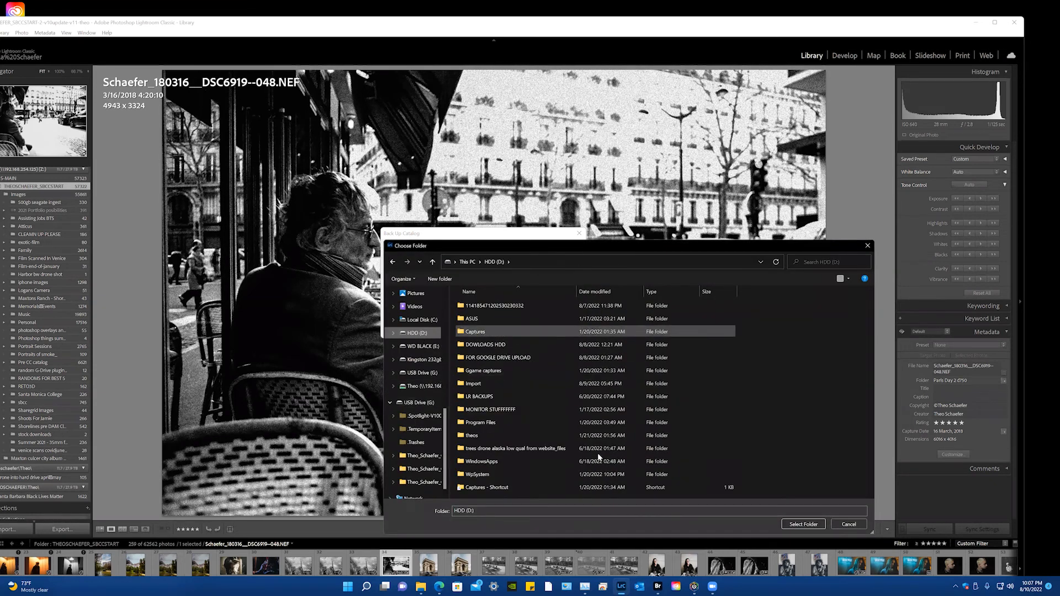
{"action": "double_click", "coordinate": [491, 396]}
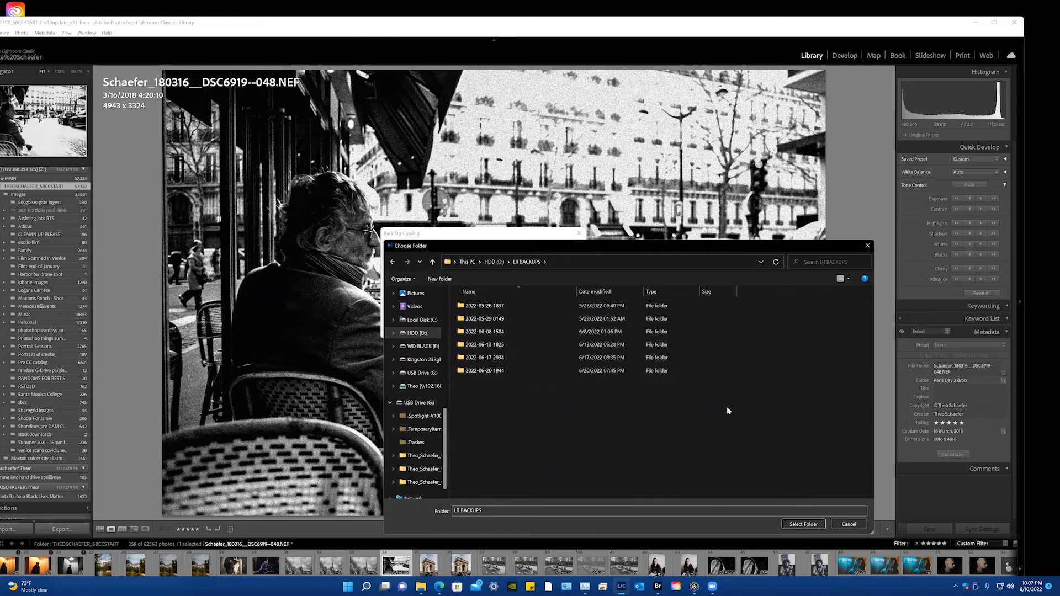
{"action": "left_click", "coordinate": [803, 524]}
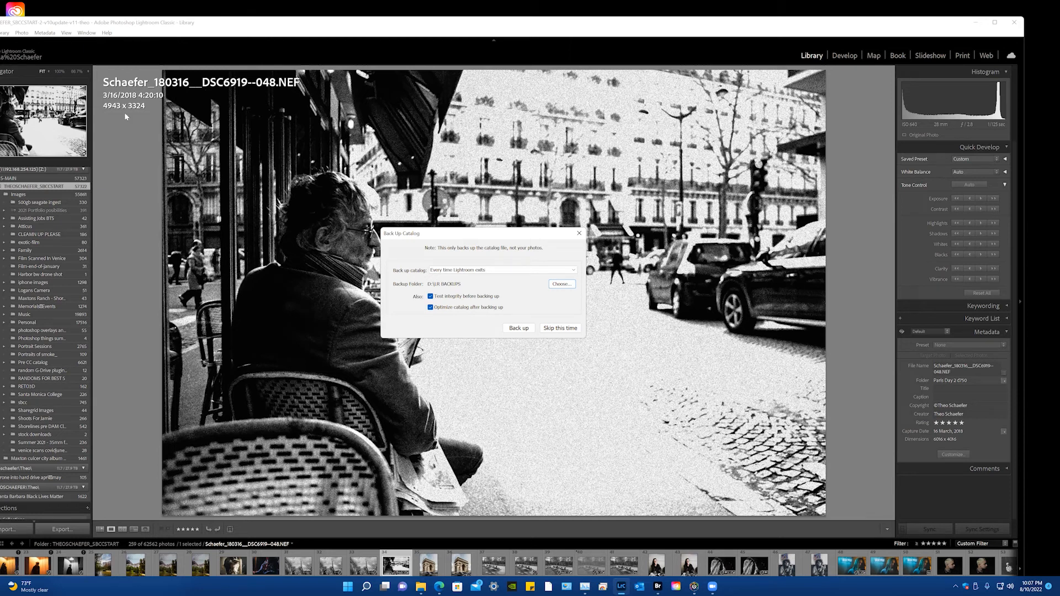
{"action": "left_click", "coordinate": [527, 331]}
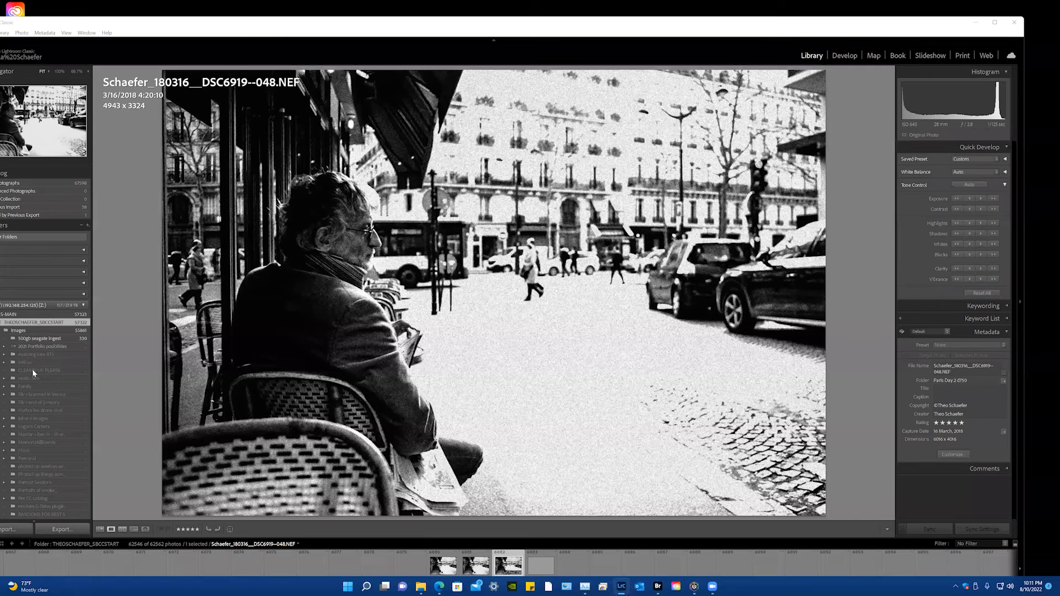
Step: Look over the catalog's folders, switch to Task Manager, and check the performance graphs for Ethernet, Disk 1 (C:) and CPU
{"action": "scroll", "coordinate": [24, 477], "scroll_direction": "down", "scroll_amount": 3}
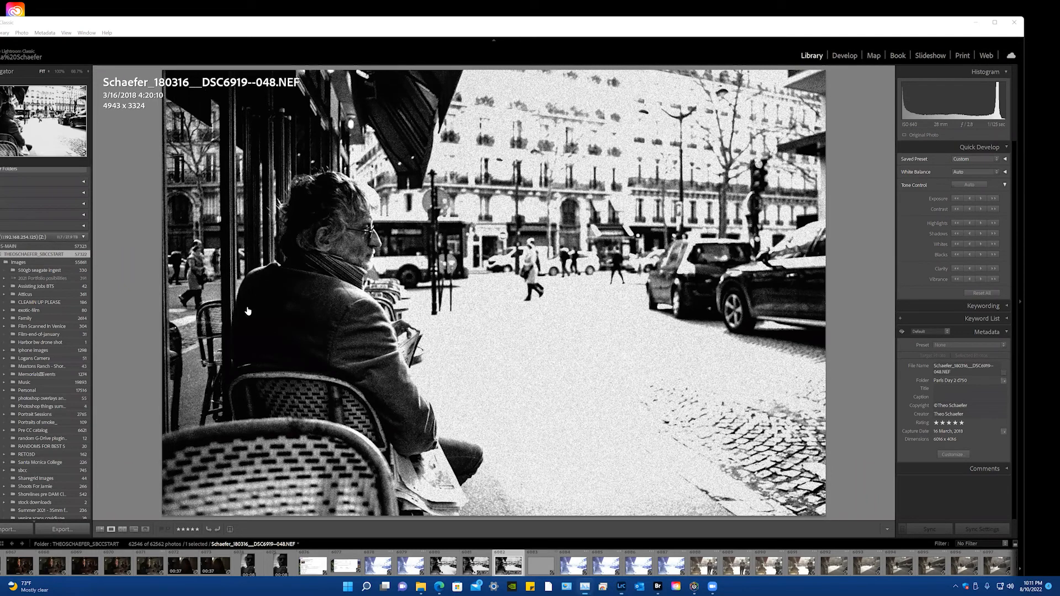
{"action": "left_click", "coordinate": [585, 587]}
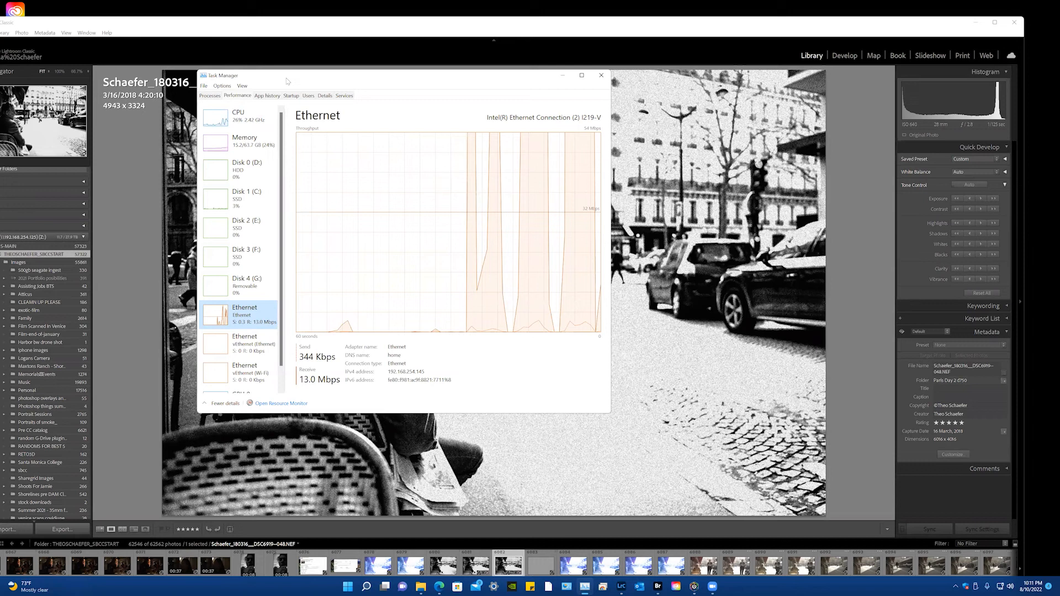
{"action": "left_click_drag", "start_coordinate": [287, 81], "coordinate": [338, 81]}
{"action": "left_click", "coordinate": [291, 197]}
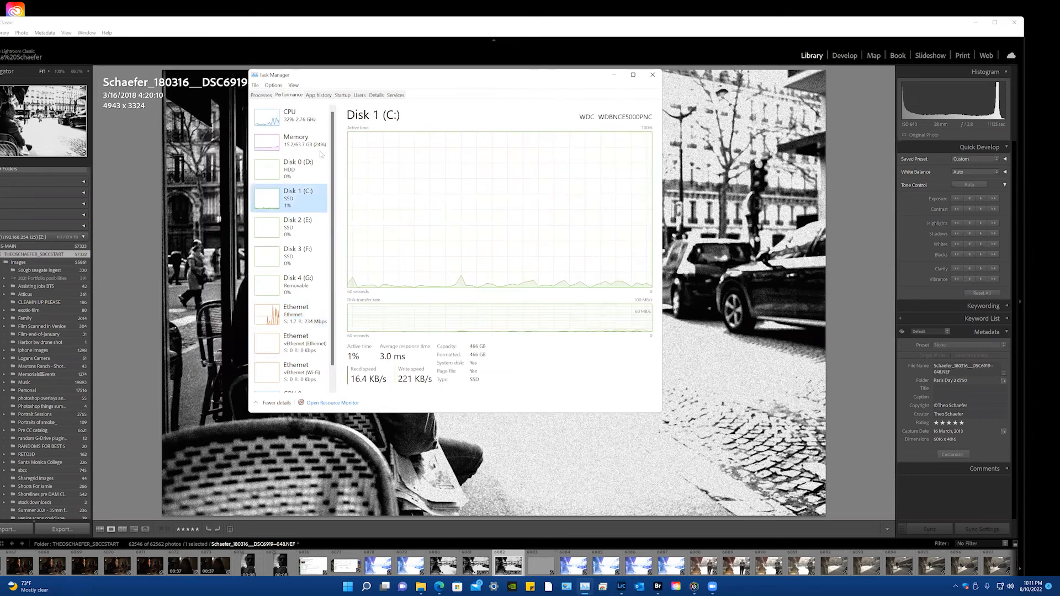
{"action": "left_click", "coordinate": [301, 118]}
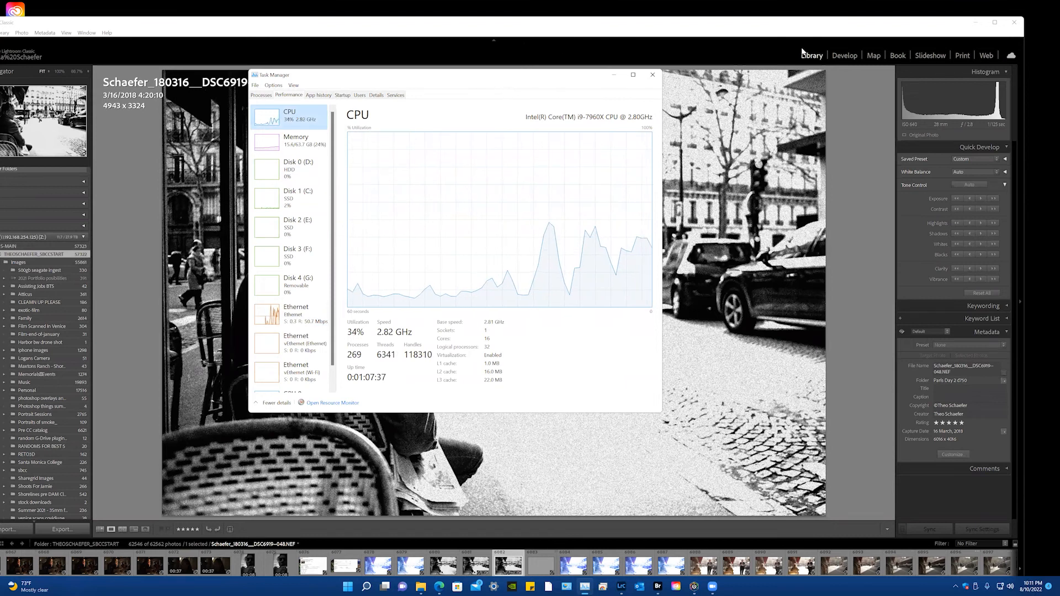
Step: Move Task Manager off the café photo _DSC6919--048.NEF and add the keywords "black and white" and "city" to the photo
{"action": "left_click_drag", "start_coordinate": [508, 75], "coordinate": [1059, 74]}
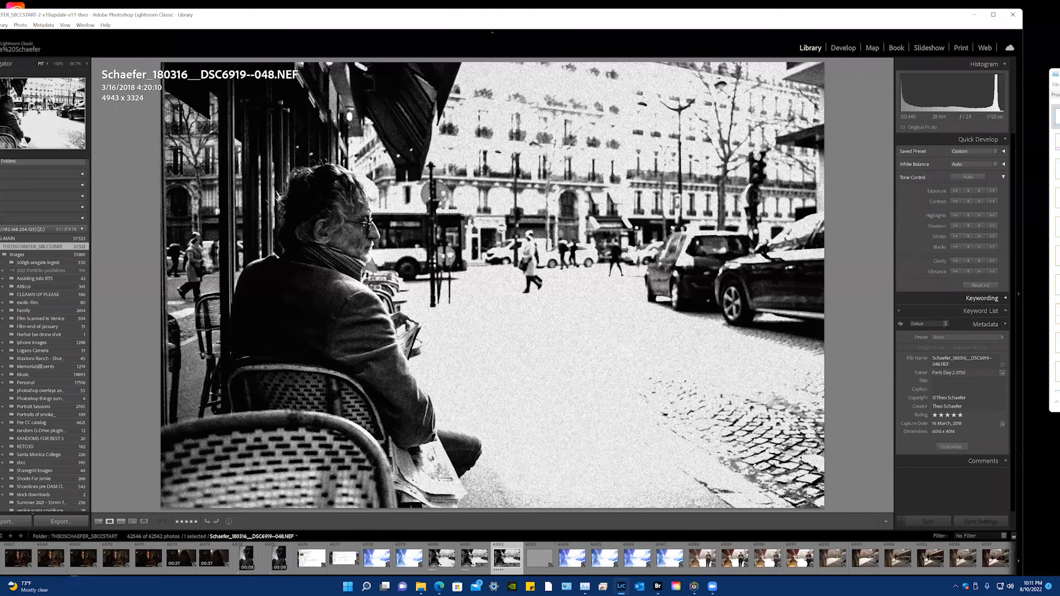
{"action": "left_click", "coordinate": [983, 298]}
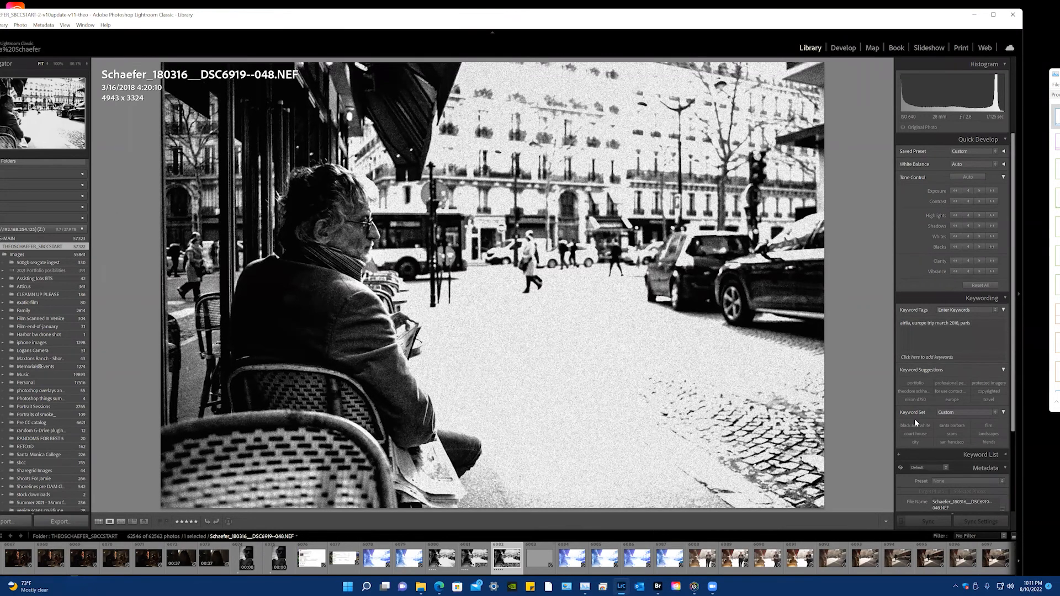
{"action": "left_click", "coordinate": [929, 425]}
{"action": "left_click", "coordinate": [916, 442]}
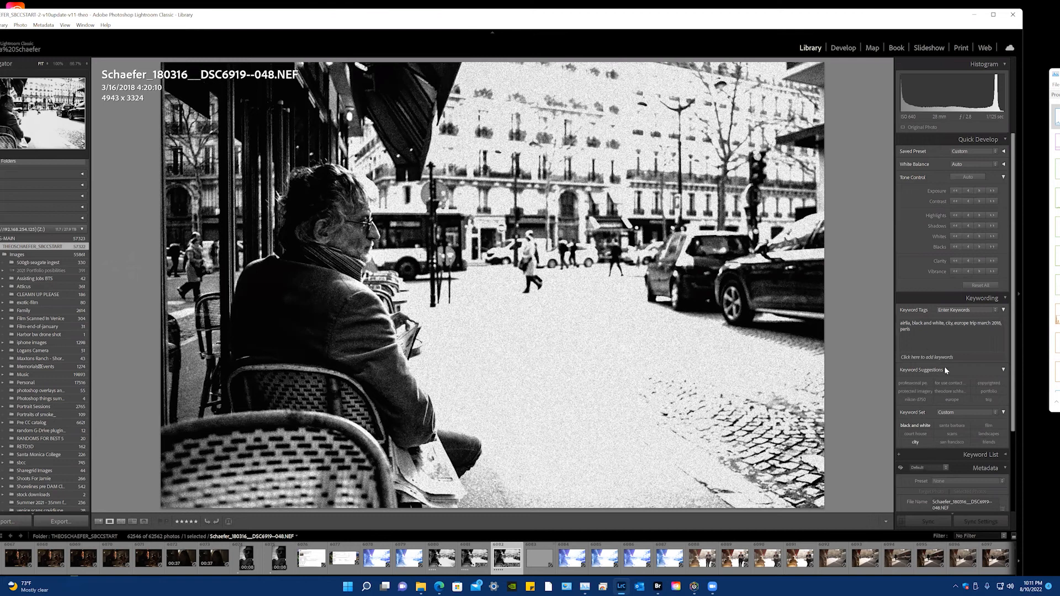
Step: Add the suggested keyword "copyrighted" to the café photo and look through the catalog's full keyword list
{"action": "scroll", "coordinate": [956, 437], "scroll_direction": "down", "scroll_amount": 2}
{"action": "left_click", "coordinate": [978, 403]}
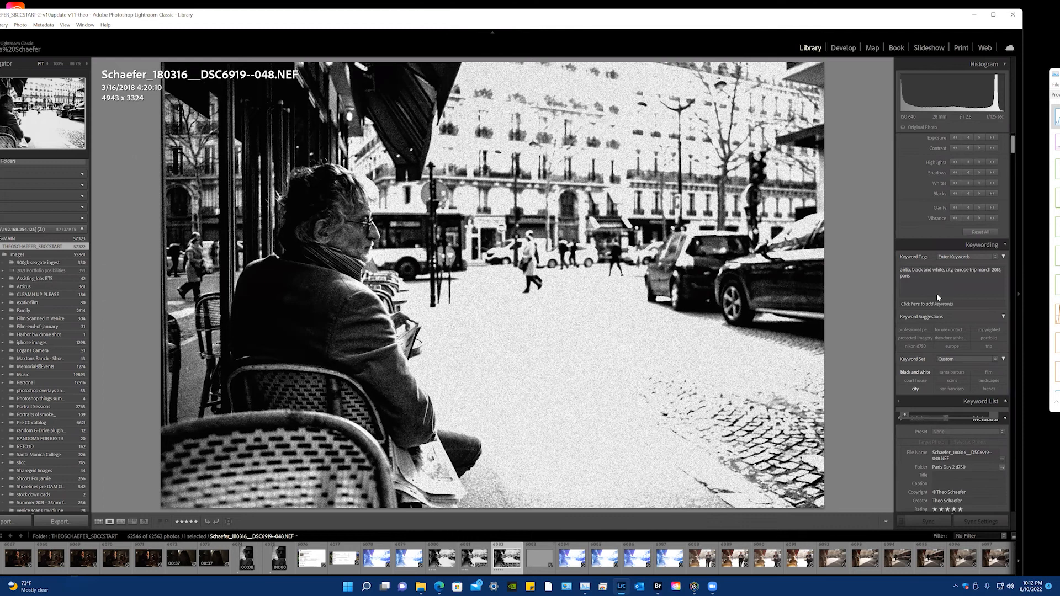
{"action": "scroll", "coordinate": [978, 276], "scroll_direction": "down", "scroll_amount": 5}
{"action": "scroll", "coordinate": [939, 248], "scroll_direction": "down", "scroll_amount": 15}
{"action": "scroll", "coordinate": [943, 277], "scroll_direction": "down", "scroll_amount": 15}
{"action": "scroll", "coordinate": [943, 286], "scroll_direction": "down", "scroll_amount": 20}
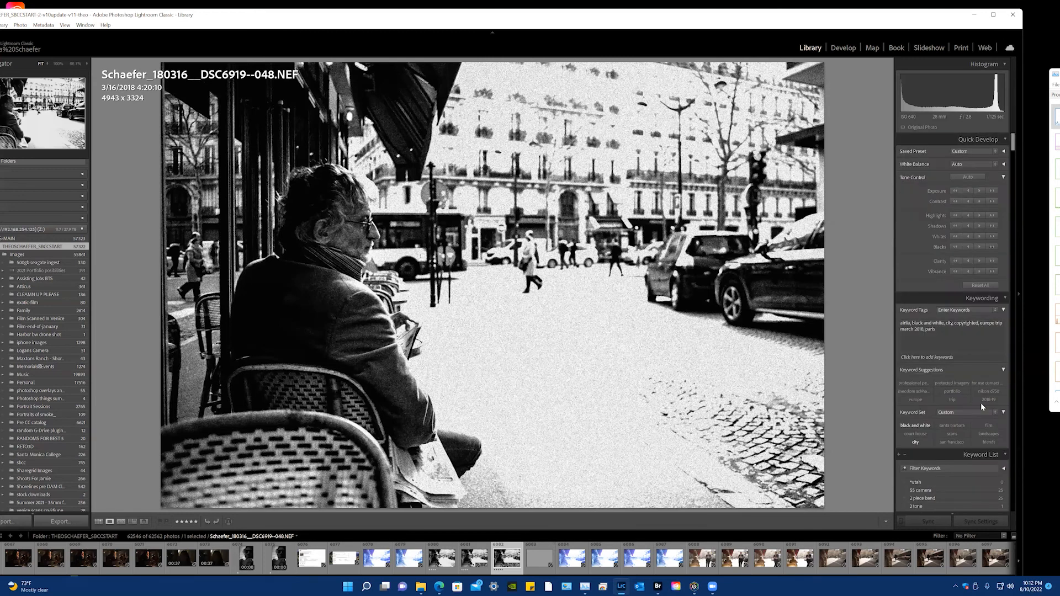
{"action": "scroll", "coordinate": [953, 443], "scroll_direction": "down", "scroll_amount": 10}
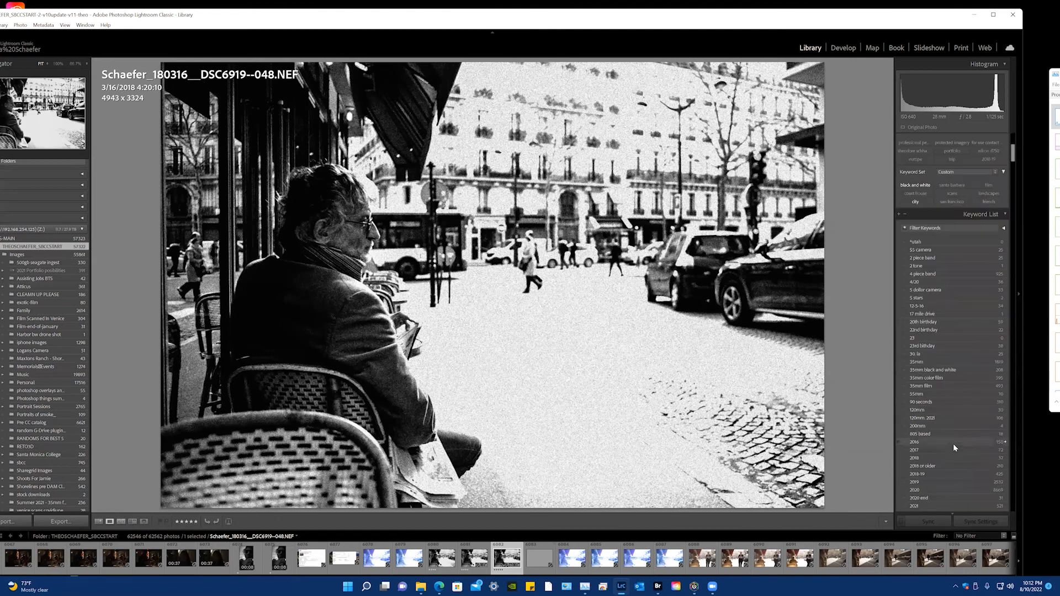
{"action": "scroll", "coordinate": [953, 442], "scroll_direction": "down", "scroll_amount": 10}
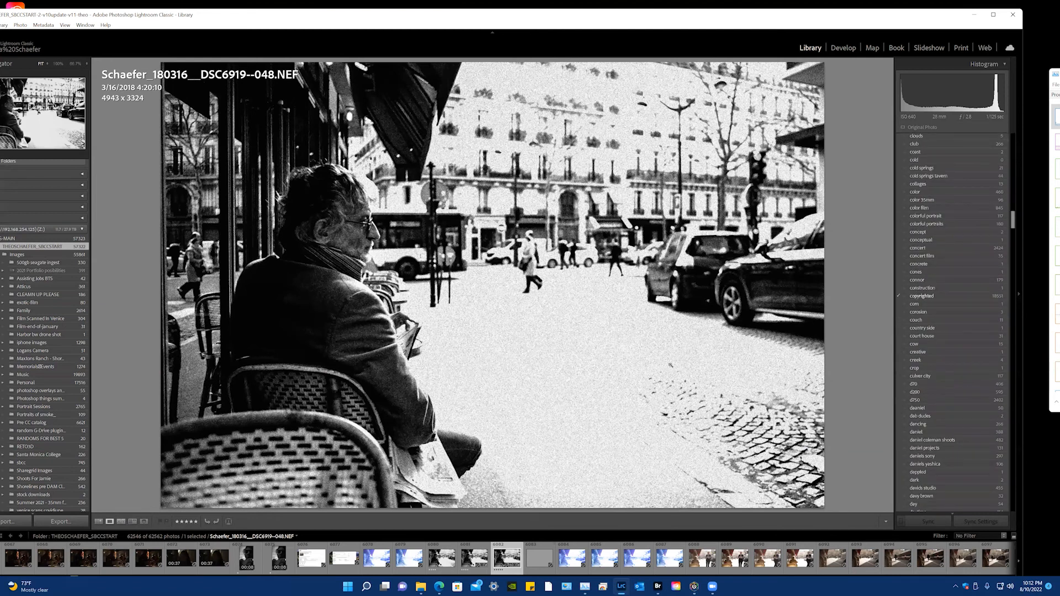
Step: Export the café photo as a JPEG to a subfolder on the D: drive without a watermark, and close the exported image
{"action": "key", "text": "ctrl+shift+e"}
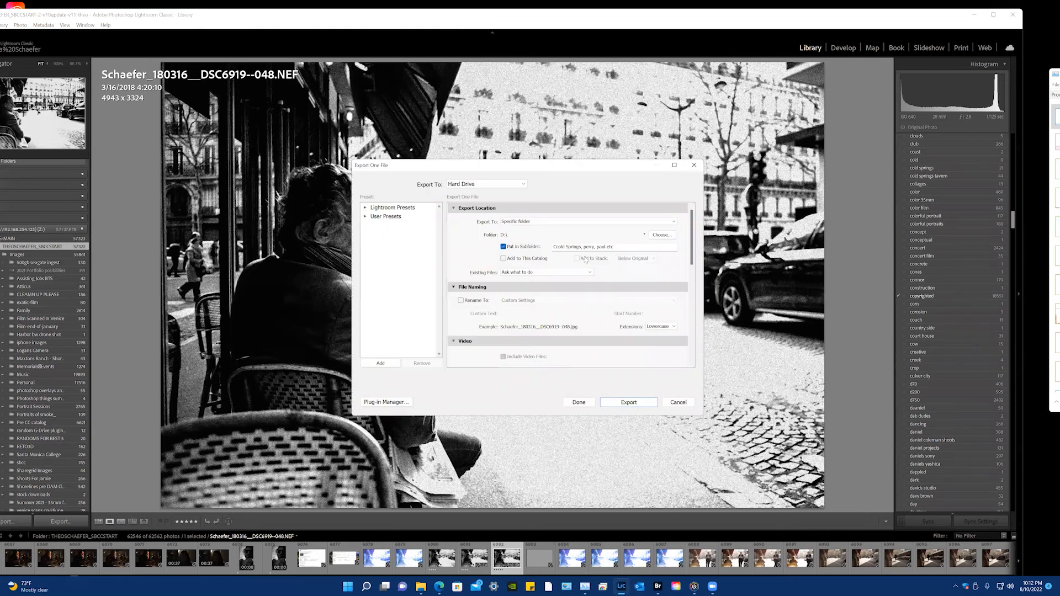
{"action": "scroll", "coordinate": [572, 302], "scroll_direction": "down", "scroll_amount": 5}
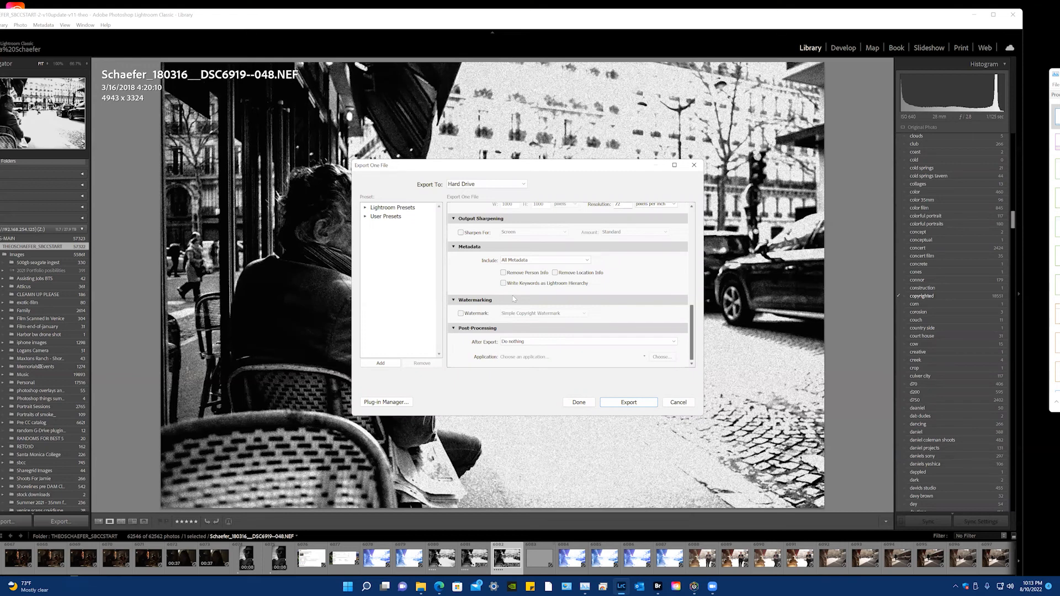
{"action": "left_click", "coordinate": [462, 315]}
{"action": "left_click", "coordinate": [462, 317]}
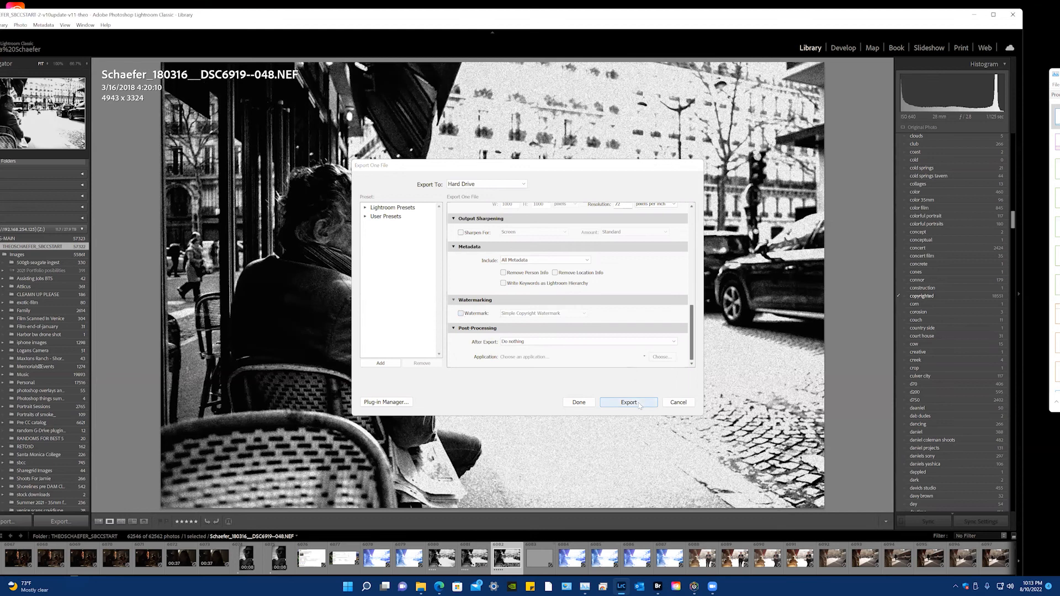
{"action": "left_click", "coordinate": [628, 402]}
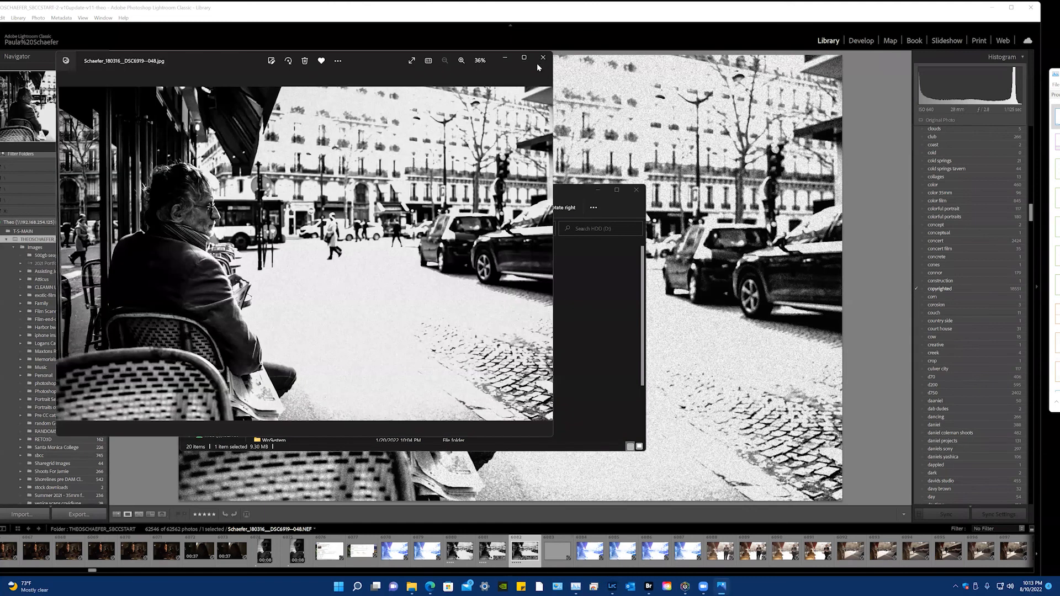
{"action": "left_click", "coordinate": [541, 58]}
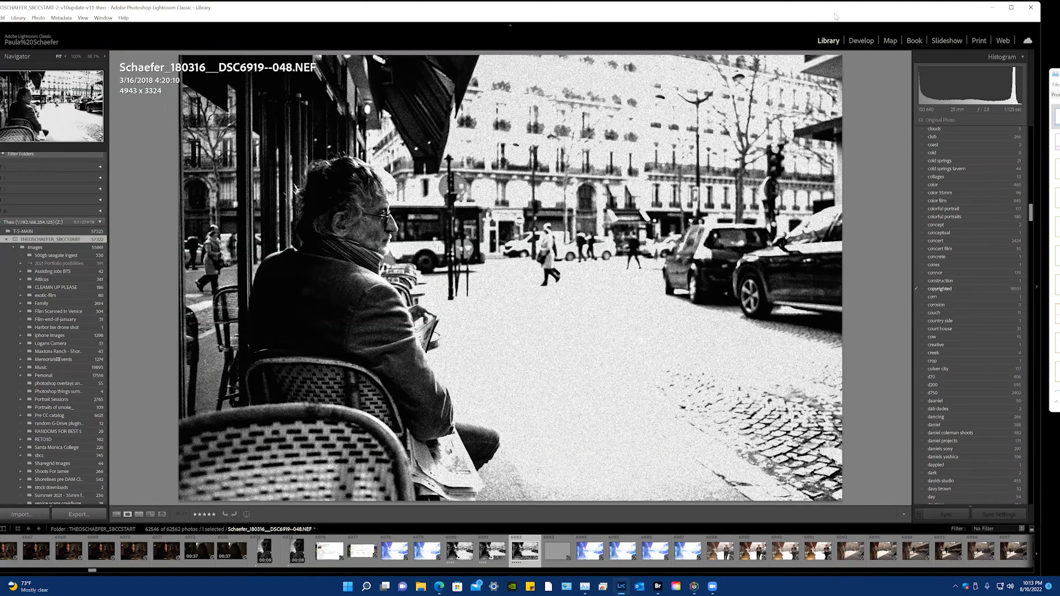
Step: View the café photo's adjustments in the Develop module and return to the Library
{"action": "key", "text": "d"}
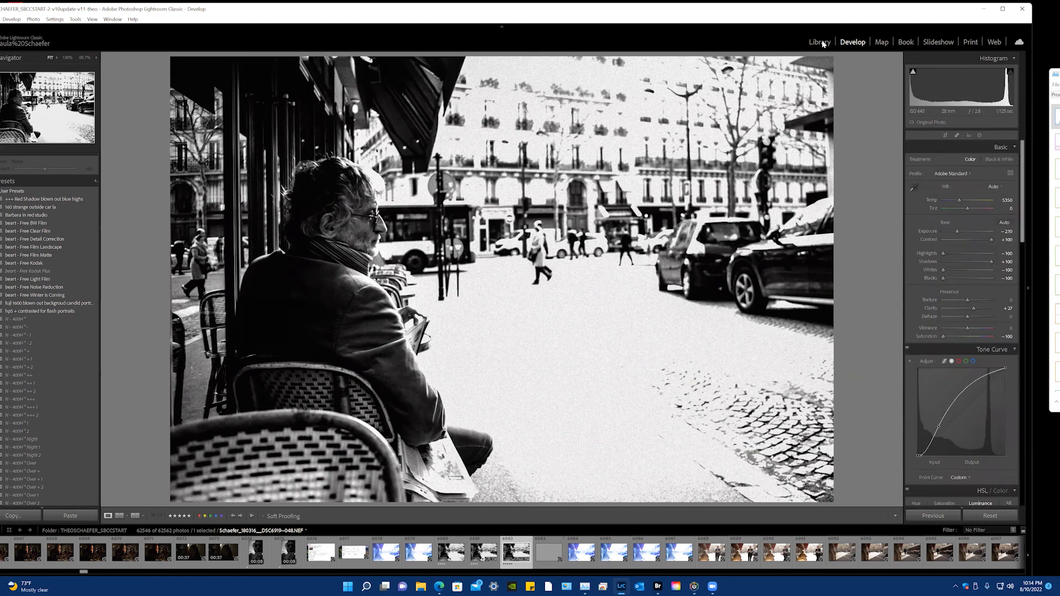
{"action": "left_click", "coordinate": [820, 42]}
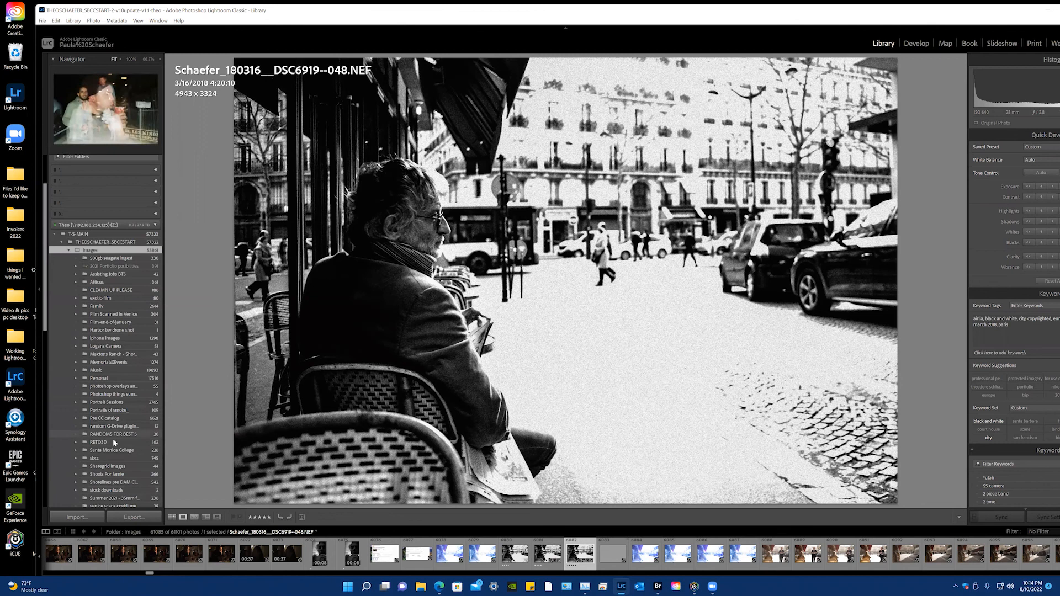
Step: Open the Portraits_retouching folder under Santa Monica College, Photoshop I, and compare the DSC7377 portrait's edited TIFF with its original NEF
{"action": "left_click", "coordinate": [76, 450]}
{"action": "scroll", "coordinate": [115, 443], "scroll_direction": "down", "scroll_amount": 3}
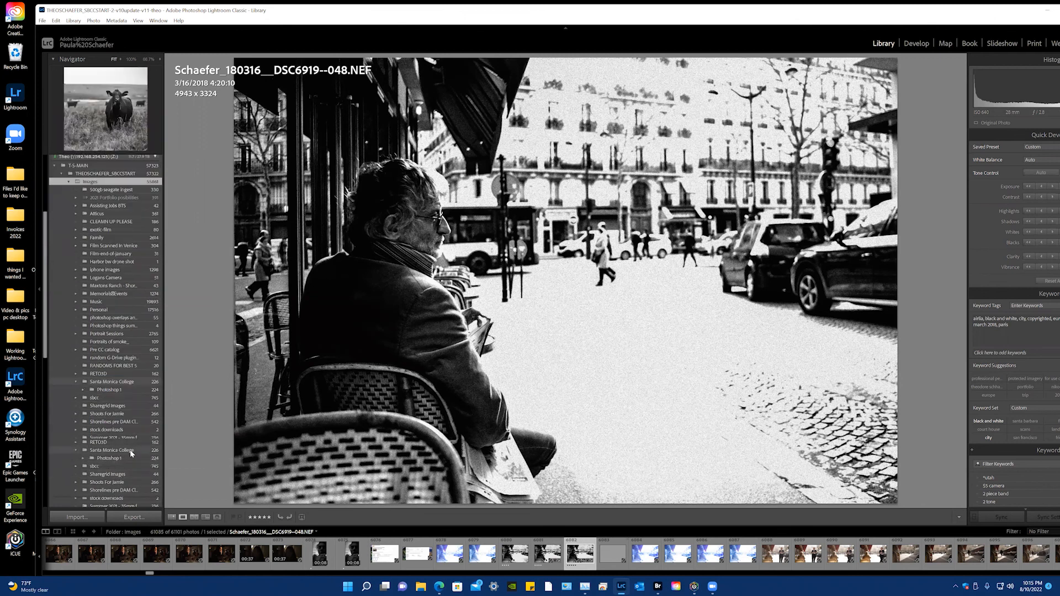
{"action": "left_click", "coordinate": [84, 390]}
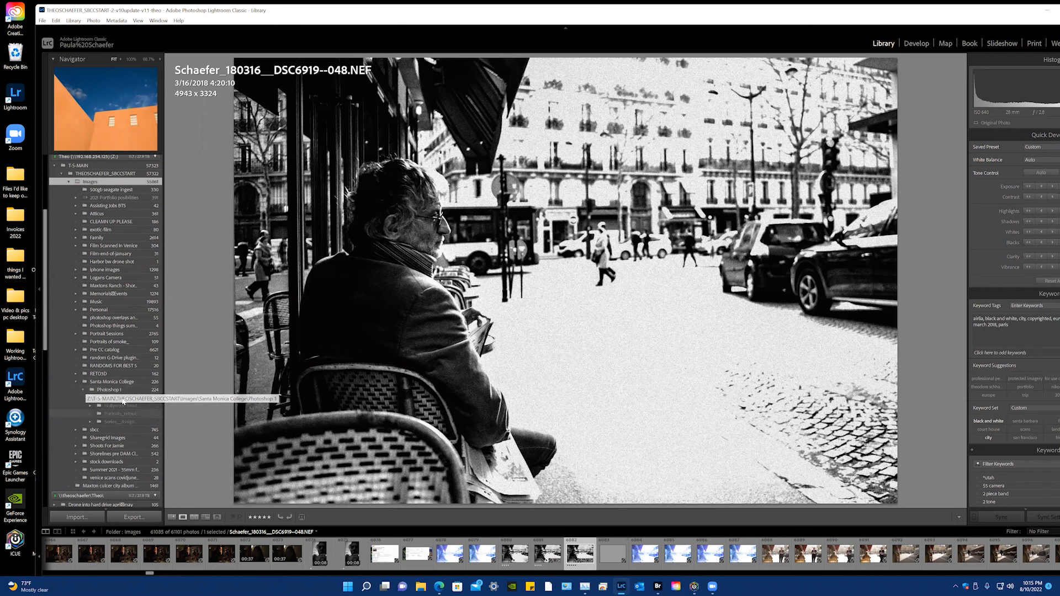
{"action": "left_click", "coordinate": [120, 414]}
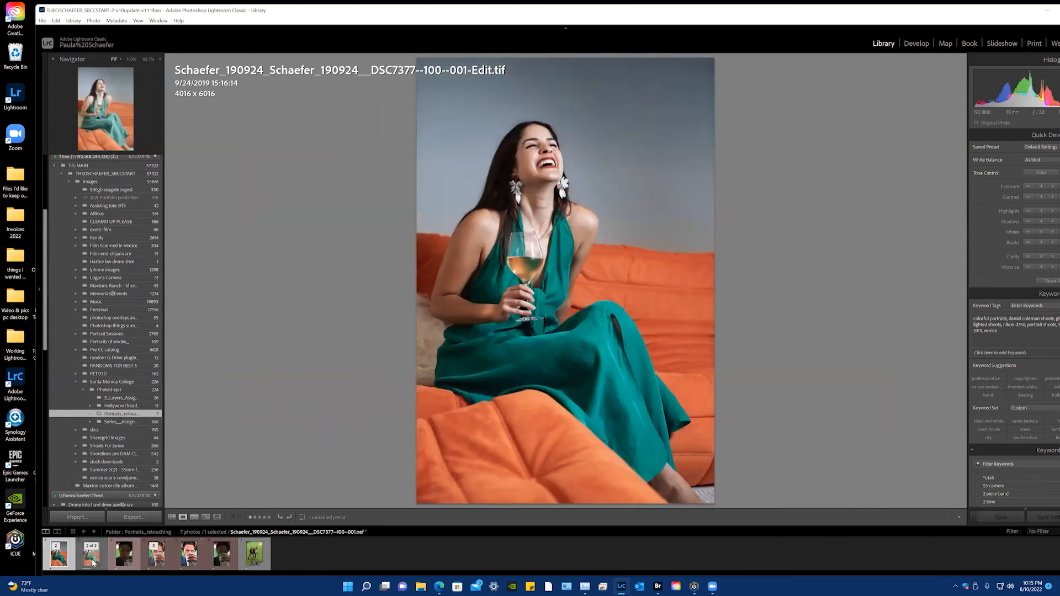
{"action": "left_click", "coordinate": [93, 562]}
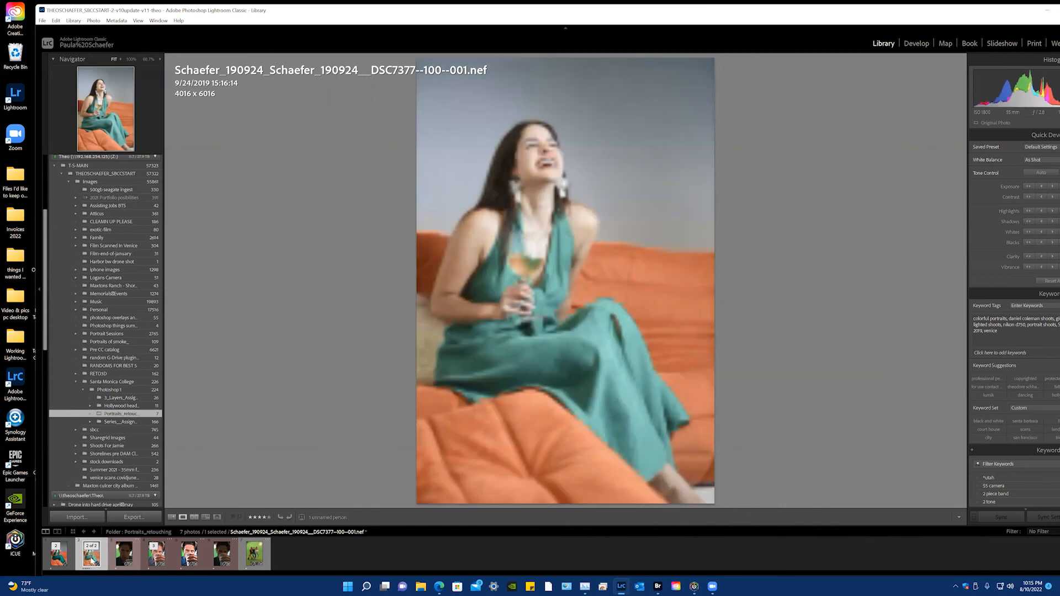
{"action": "left_click", "coordinate": [66, 558]}
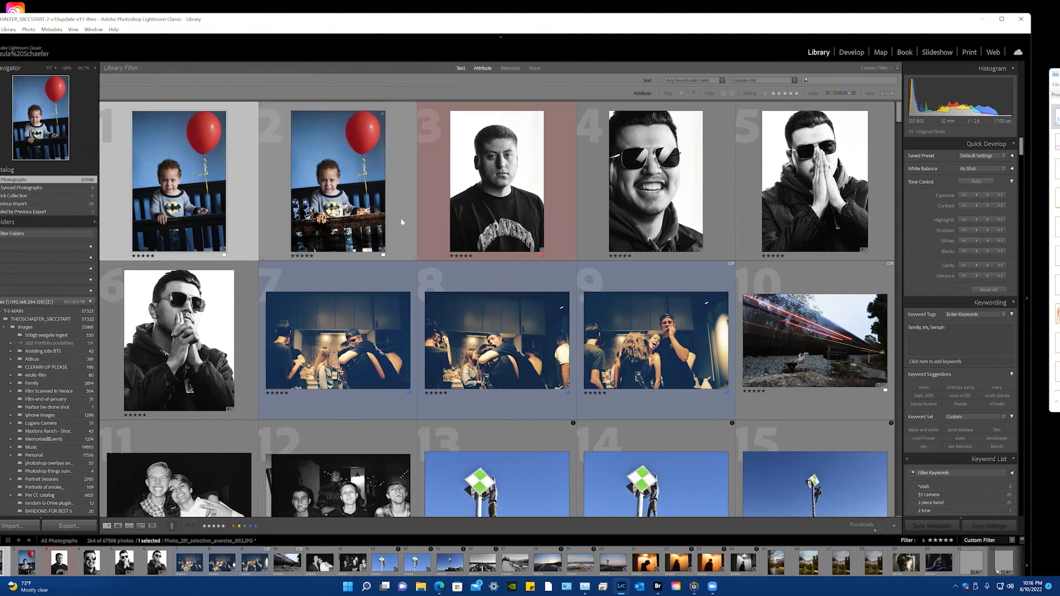
Step: Look through the grid of five-star photos from All Photographs and return to its beginning
{"action": "scroll", "coordinate": [504, 388], "scroll_direction": "down", "scroll_amount": 2}
{"action": "scroll", "coordinate": [506, 392], "scroll_direction": "up", "scroll_amount": 2}
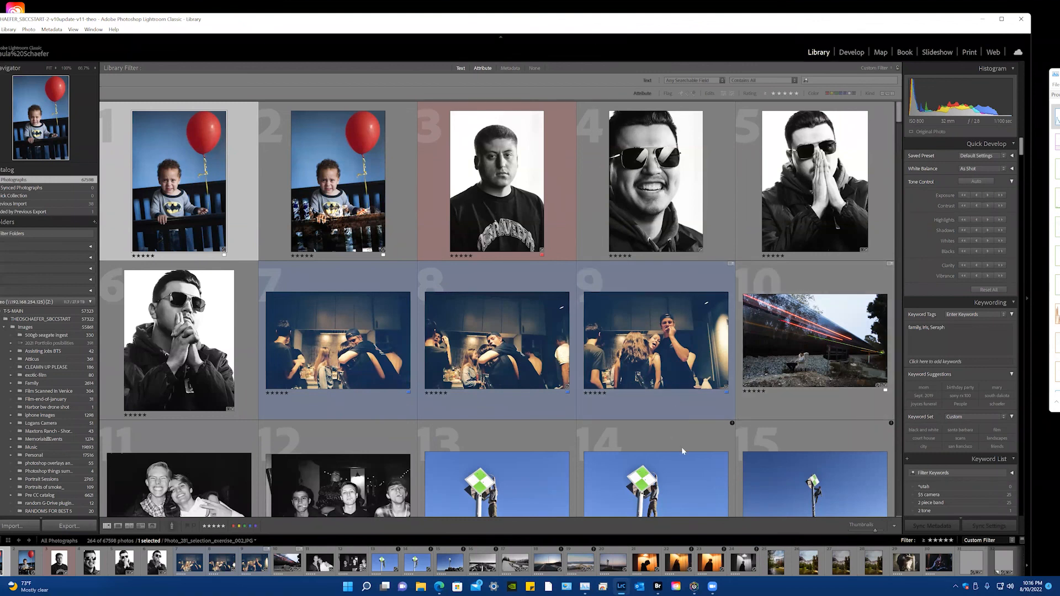
{"action": "scroll", "coordinate": [684, 408], "scroll_direction": "down", "scroll_amount": 4}
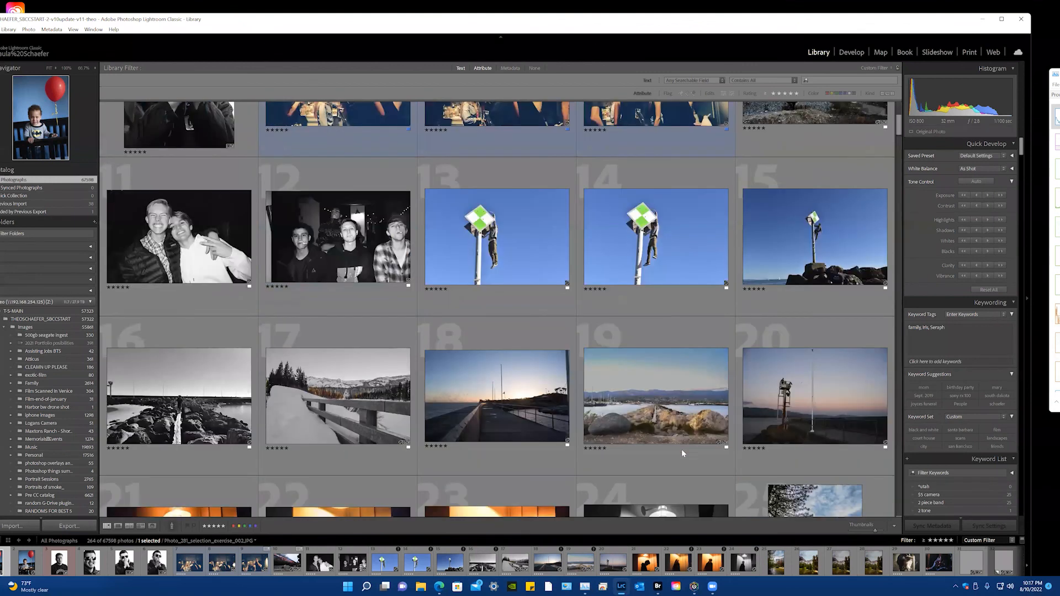
{"action": "scroll", "coordinate": [683, 469], "scroll_direction": "down", "scroll_amount": 5}
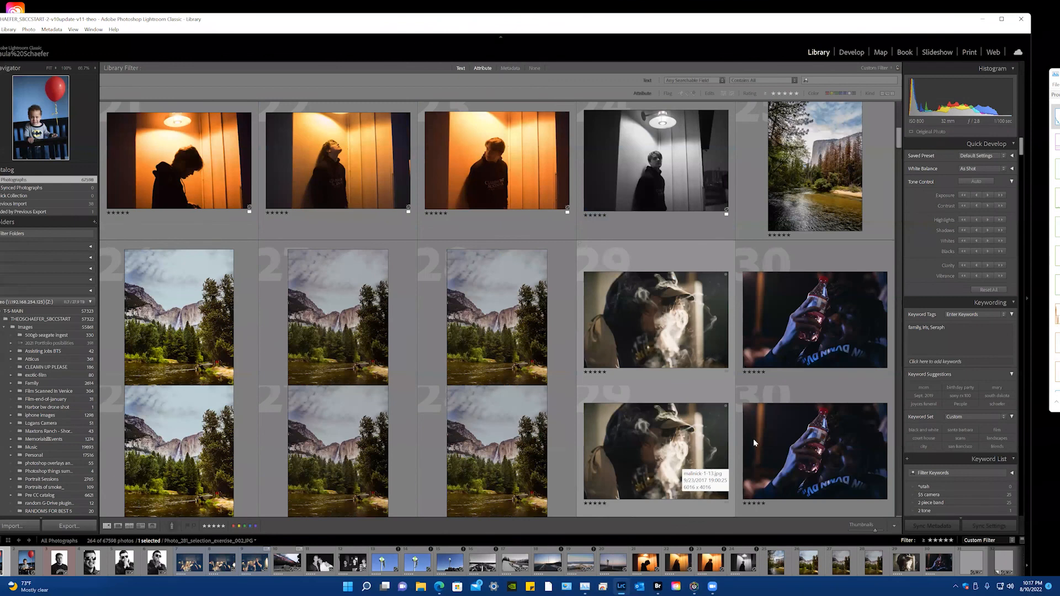
{"action": "scroll", "coordinate": [740, 449], "scroll_direction": "down", "scroll_amount": 10}
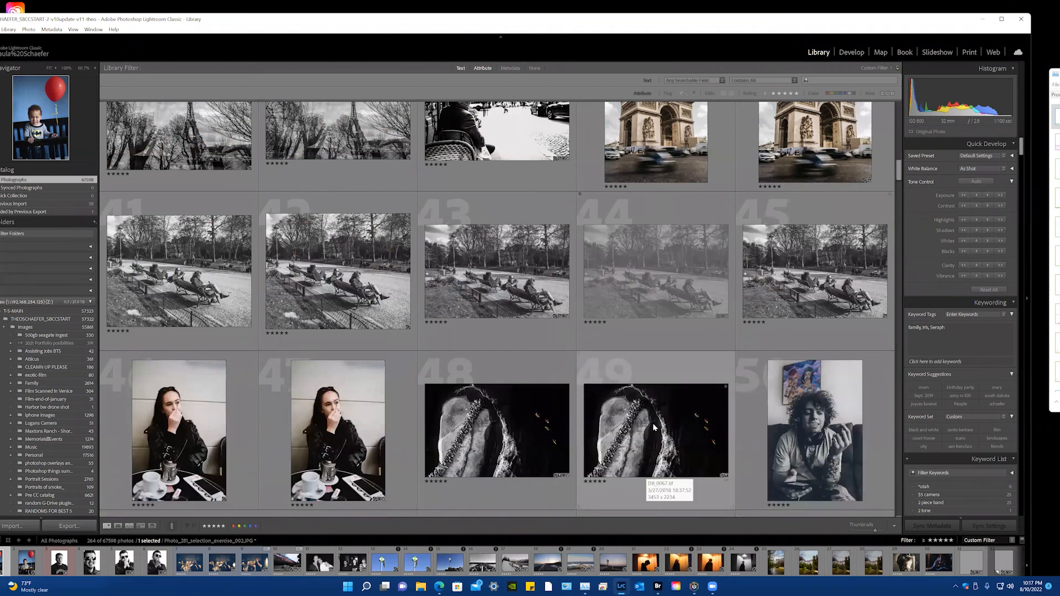
{"action": "scroll", "coordinate": [664, 439], "scroll_direction": "down", "scroll_amount": 3}
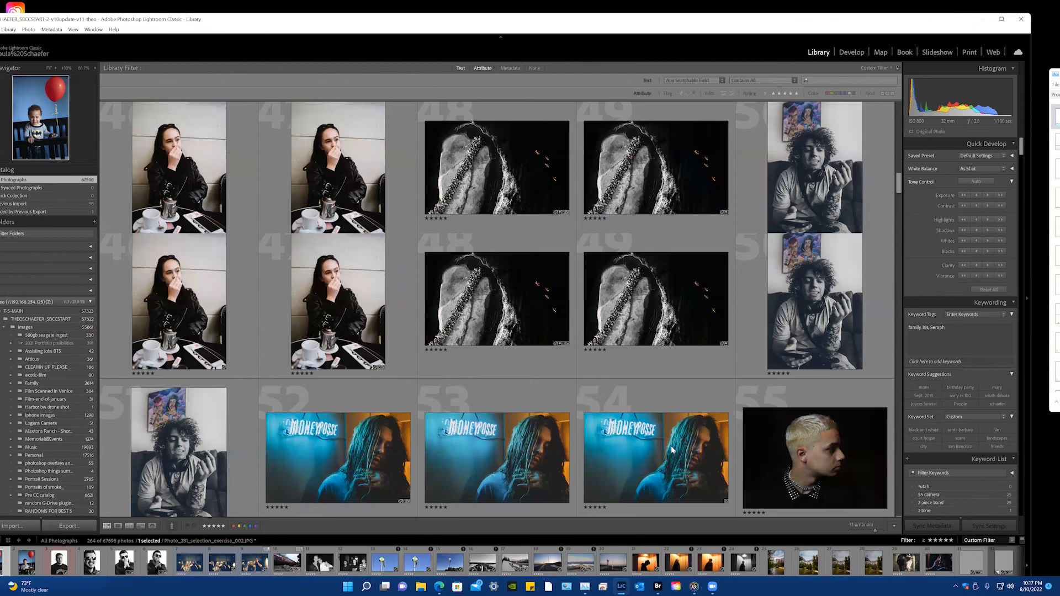
{"action": "scroll", "coordinate": [707, 376], "scroll_direction": "up", "scroll_amount": 15}
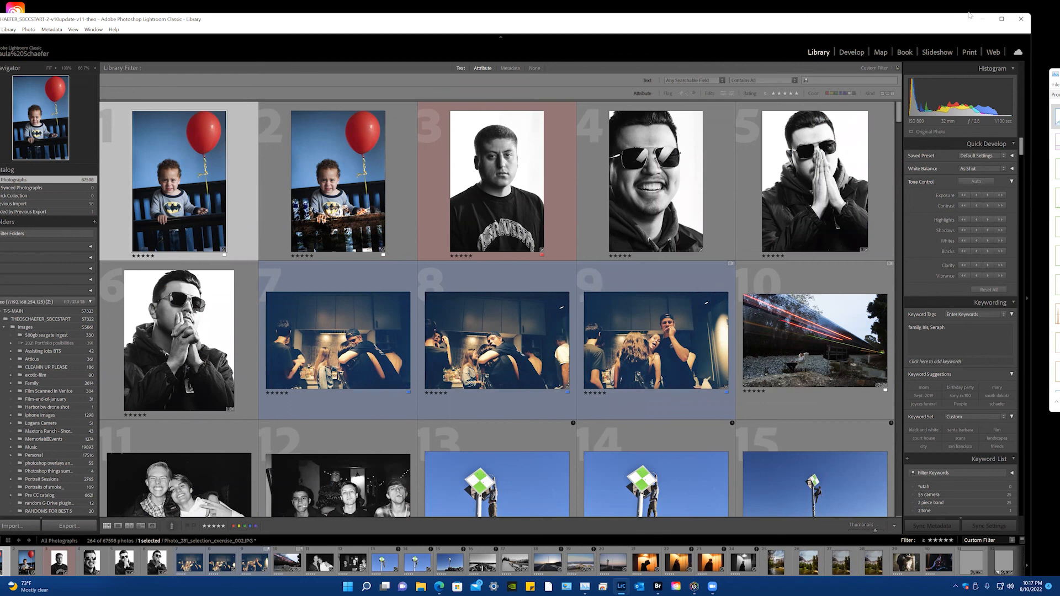
{"action": "left_click_drag", "start_coordinate": [969, 15], "coordinate": [984, 8]}
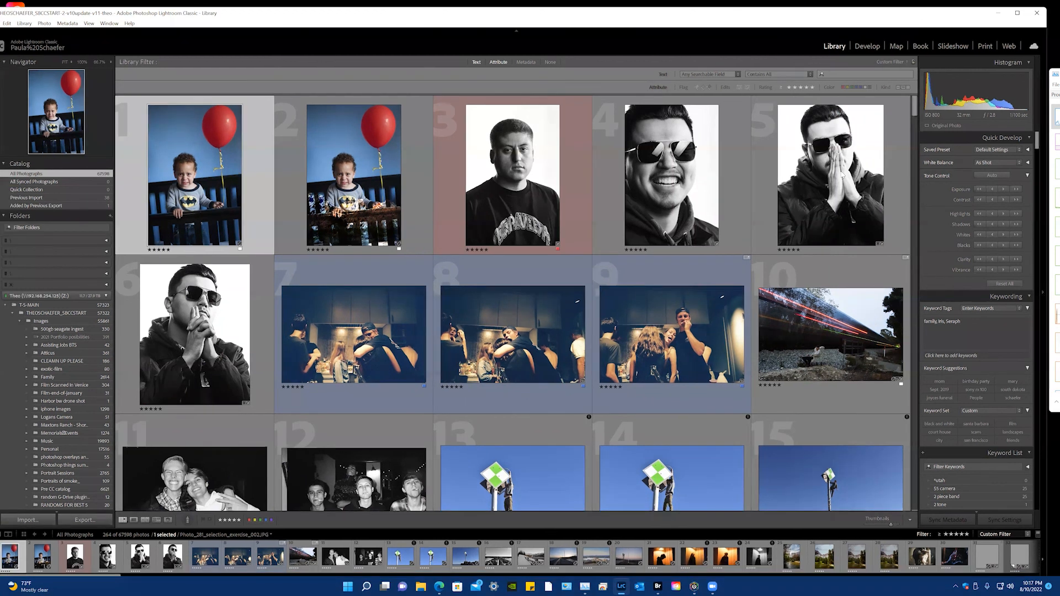